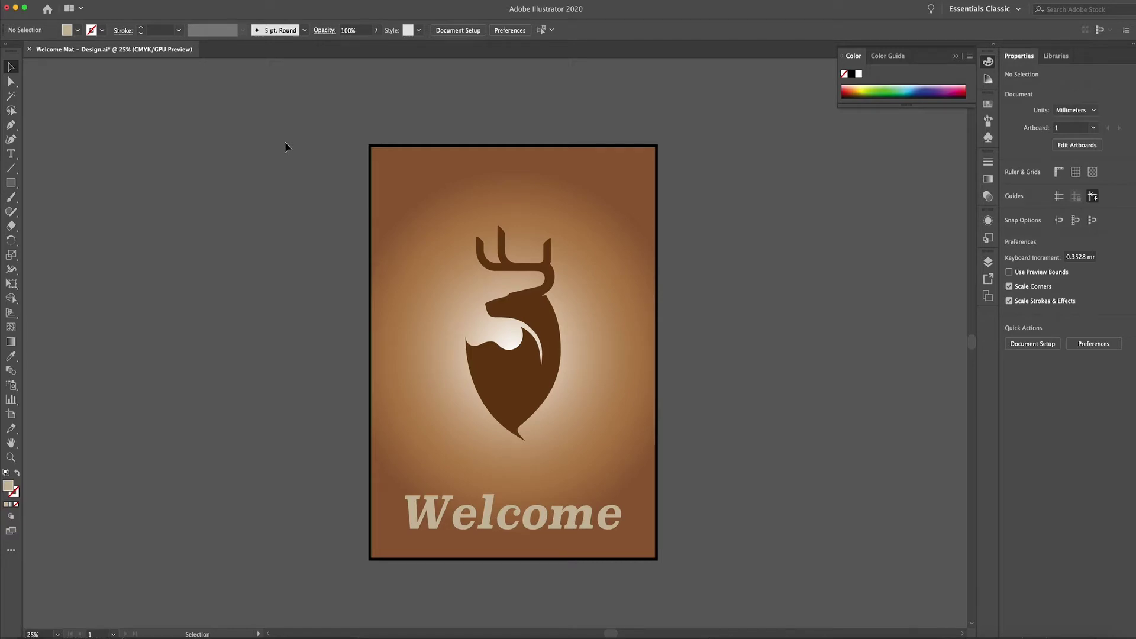
- Select and copy all of the welcome mat artwork in Illustrator, then return to Photoshop
key(super+a)
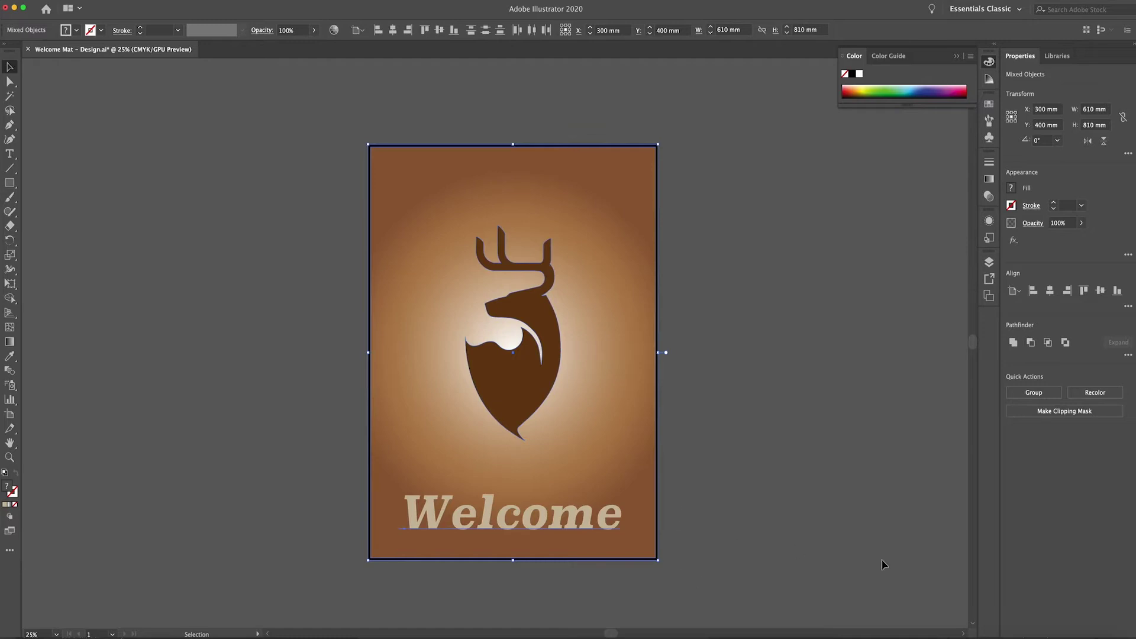
click(920, 635)
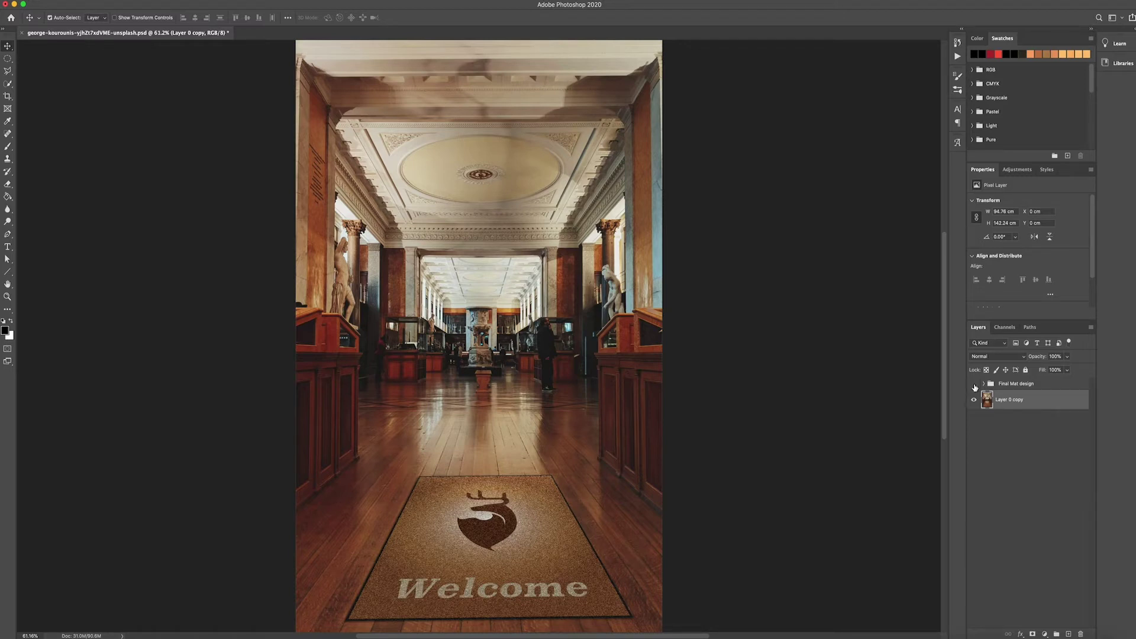
- Hide the Final Mat design group and paste the Illustrator mat as pixels onto new Layer 2
click(975, 384)
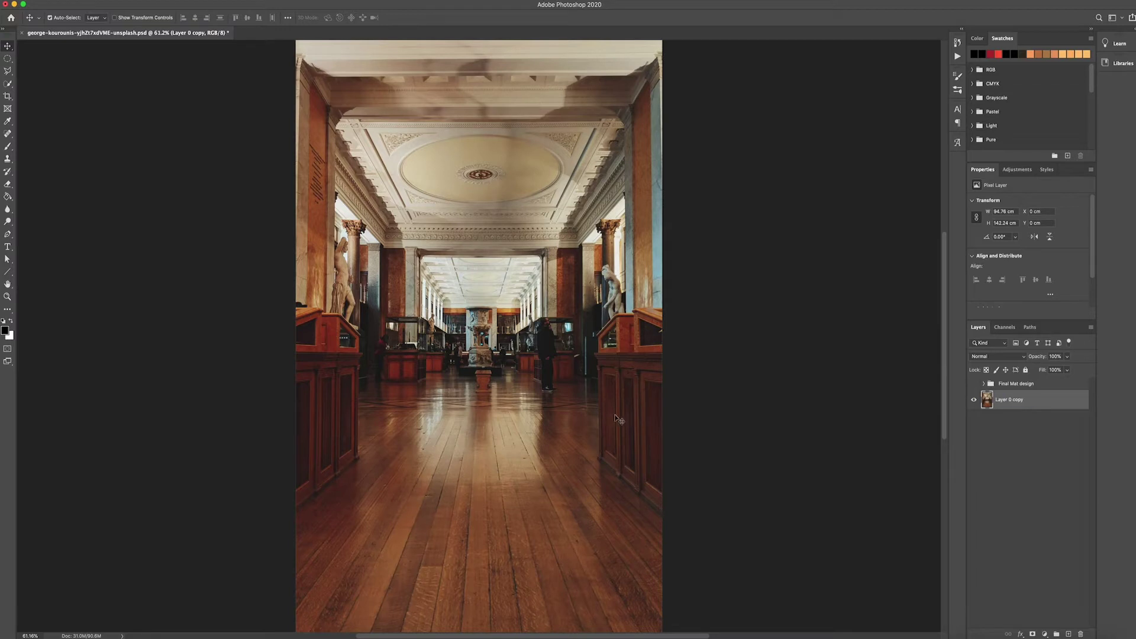
key(super+v)
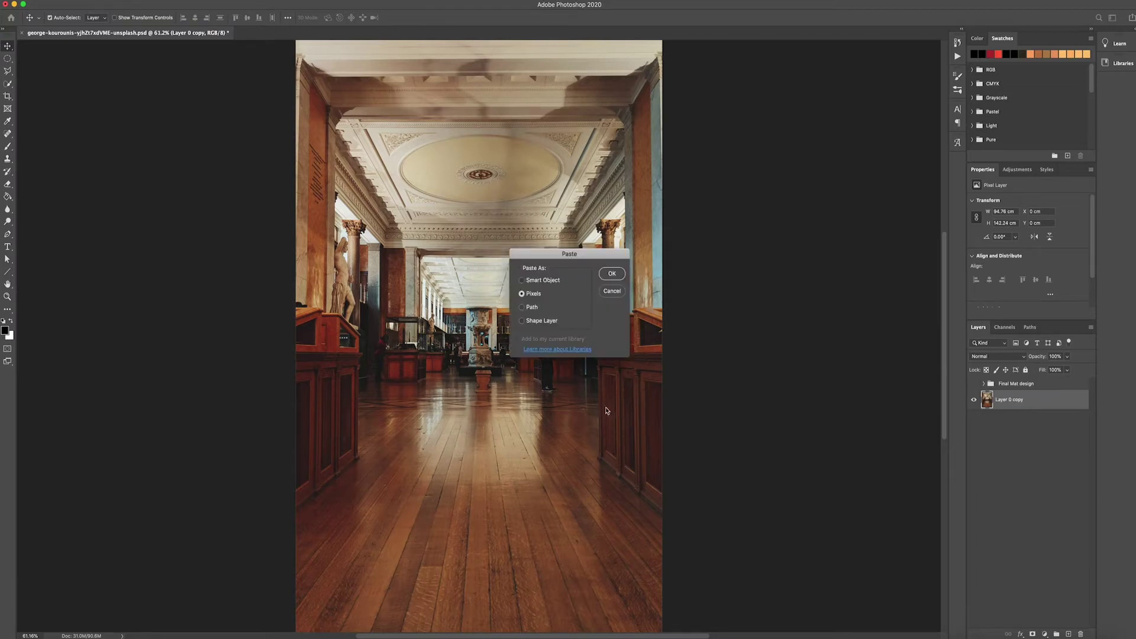
click(612, 275)
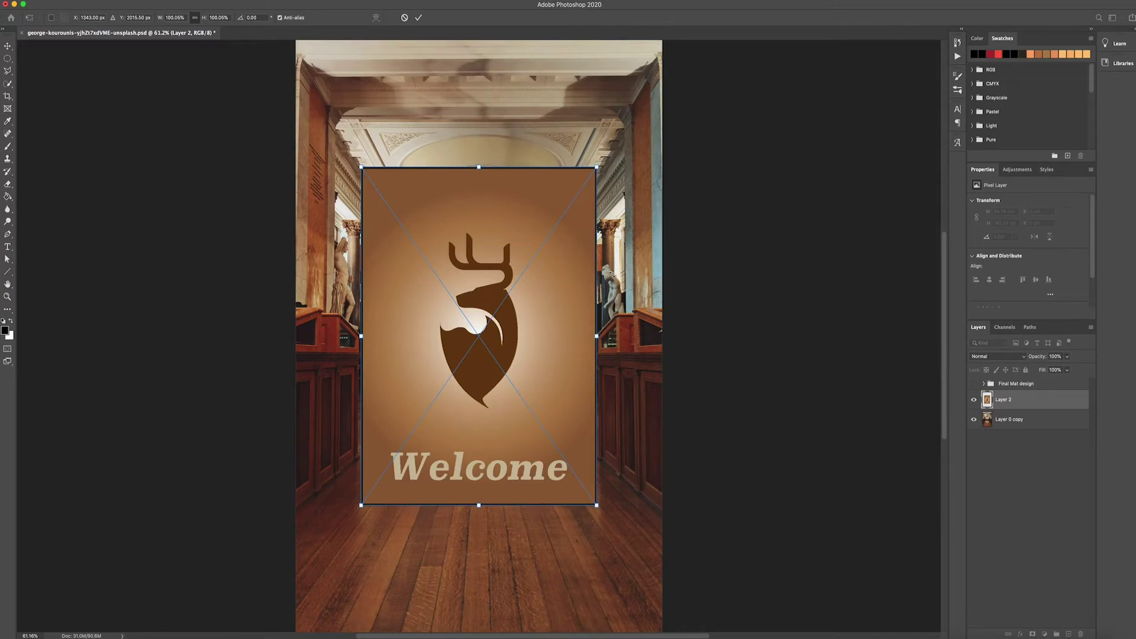
key(Return)
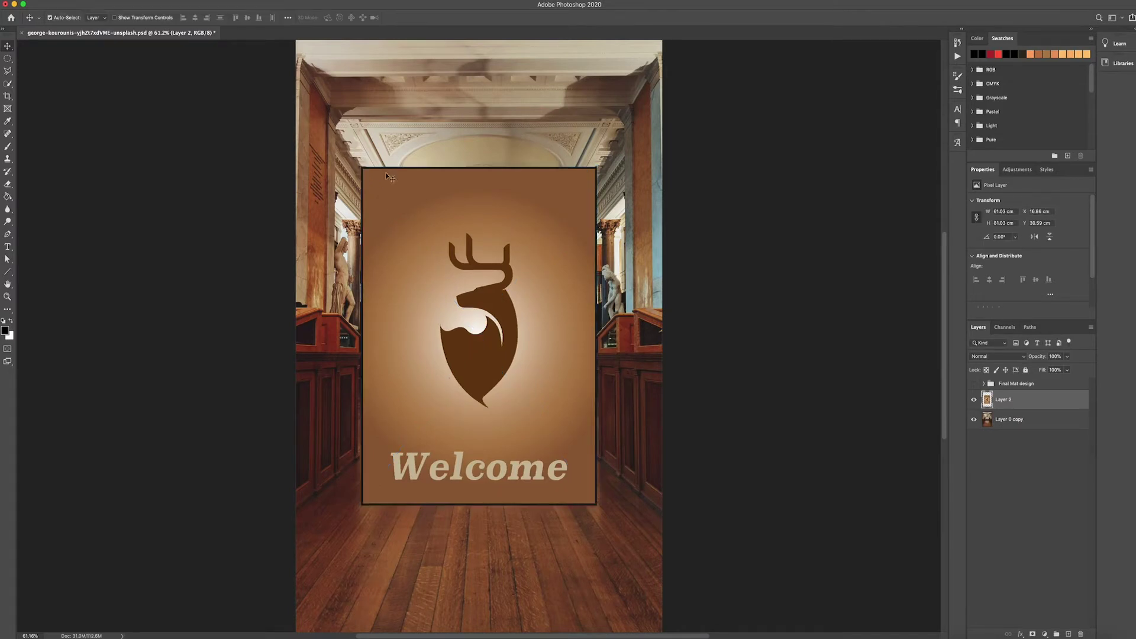
- Distort the pasted mat, pulling its four corners down onto the floor in perspective
click(89, 0)
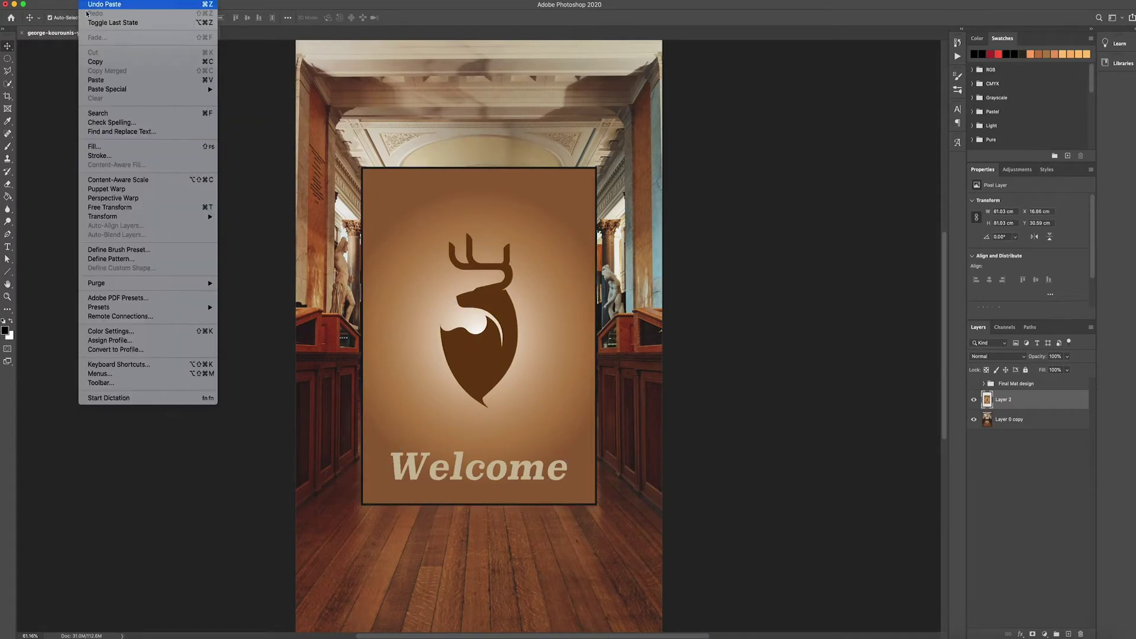
mouse_move(118, 216)
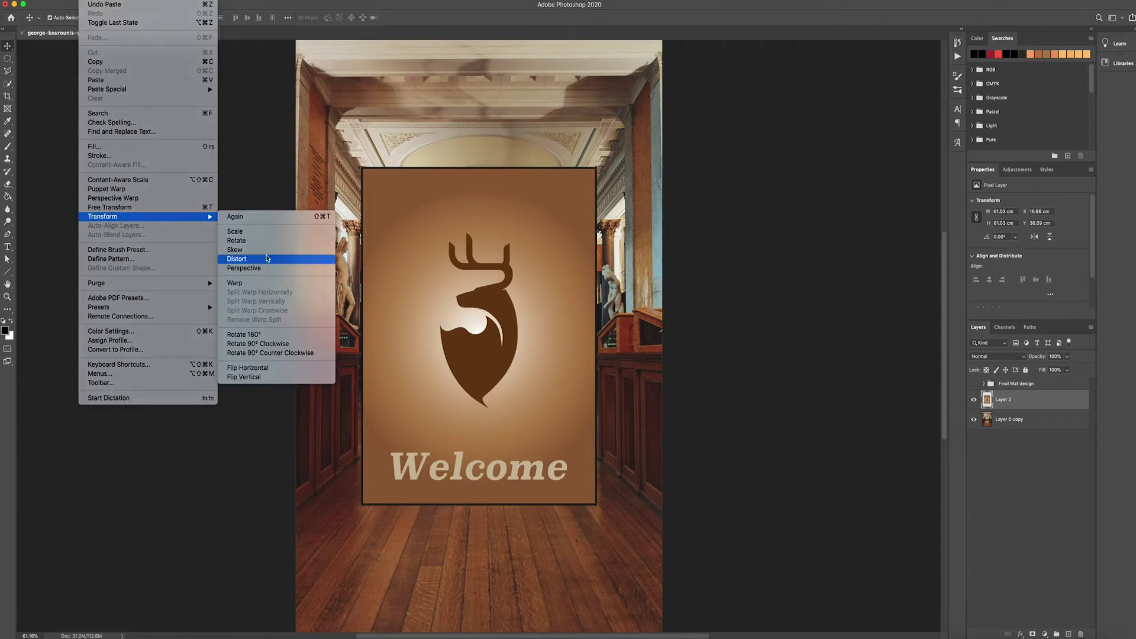
click(267, 258)
drag(597, 504, 618, 592)
drag(361, 507, 362, 590)
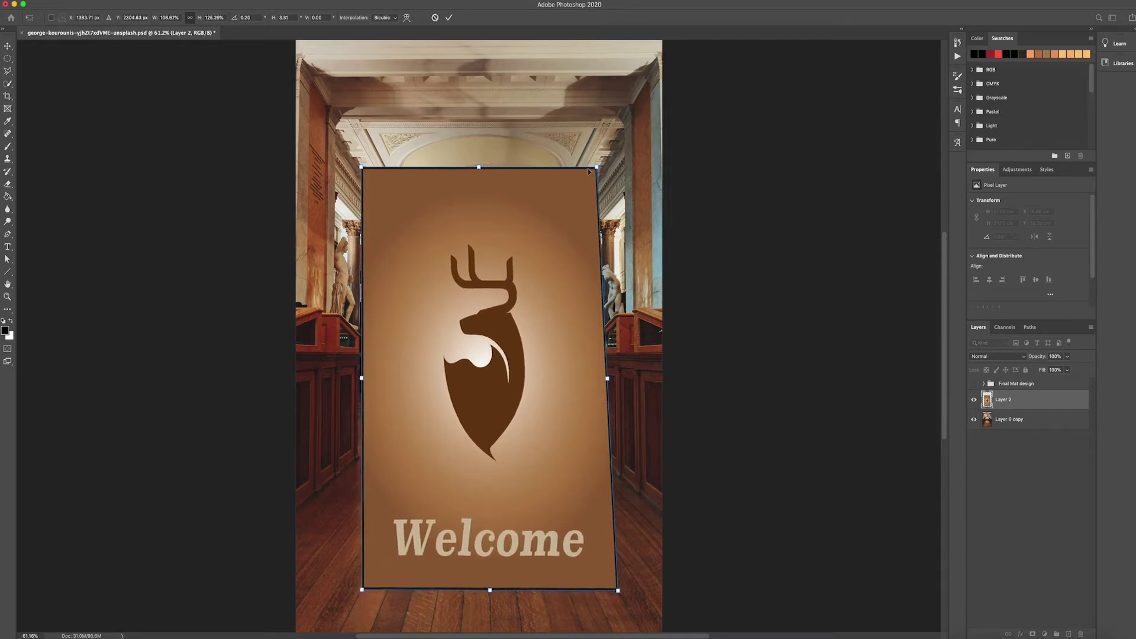
drag(594, 185, 545, 463)
drag(361, 168, 429, 466)
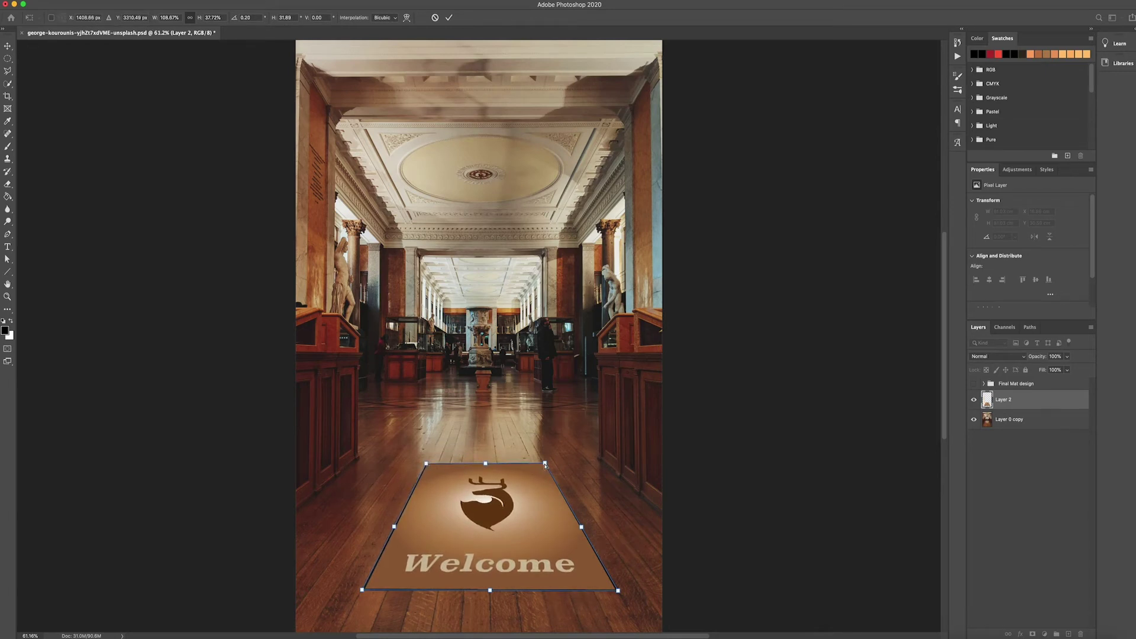
- Fine-tune the mat's corner positions and apply the perspective distortion
drag(545, 464, 543, 465)
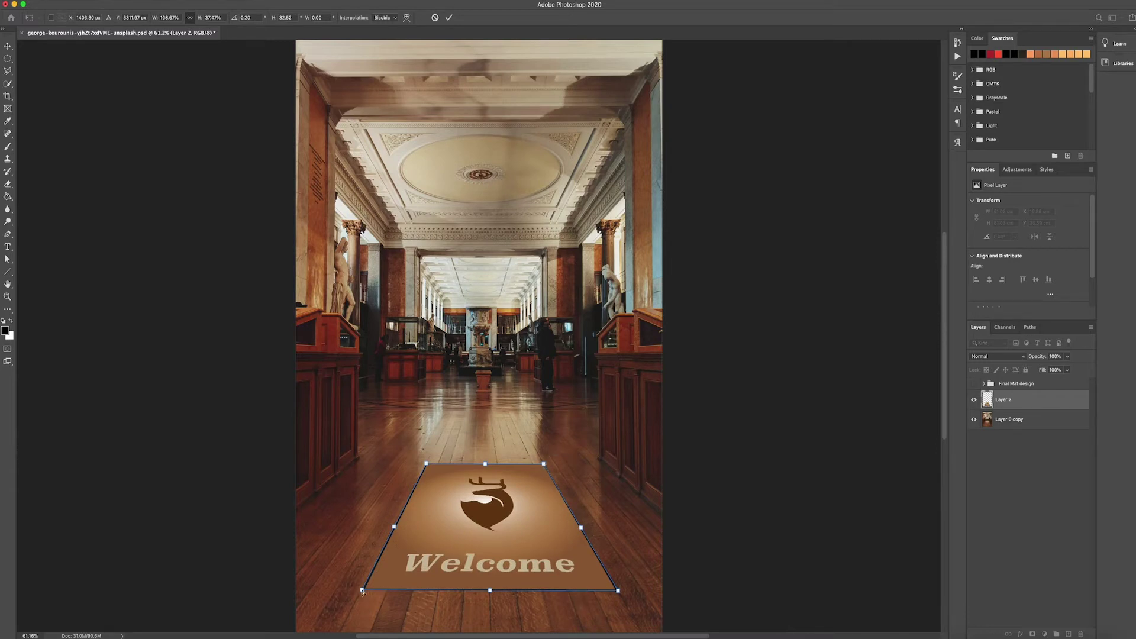
drag(363, 591, 364, 592)
drag(618, 590, 611, 592)
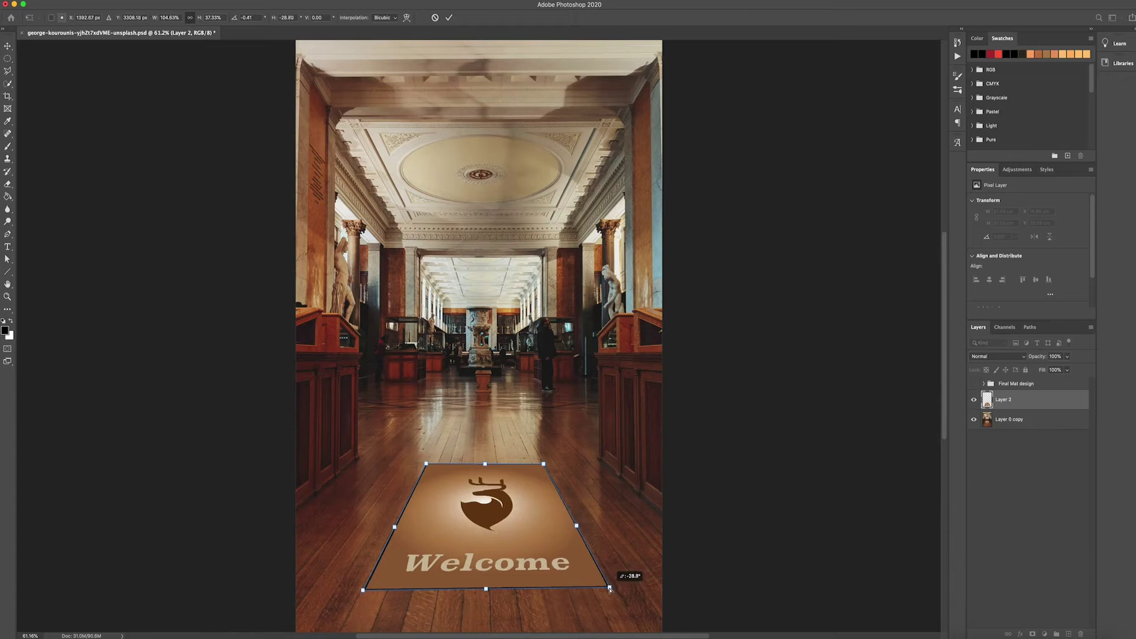
drag(610, 590, 614, 594)
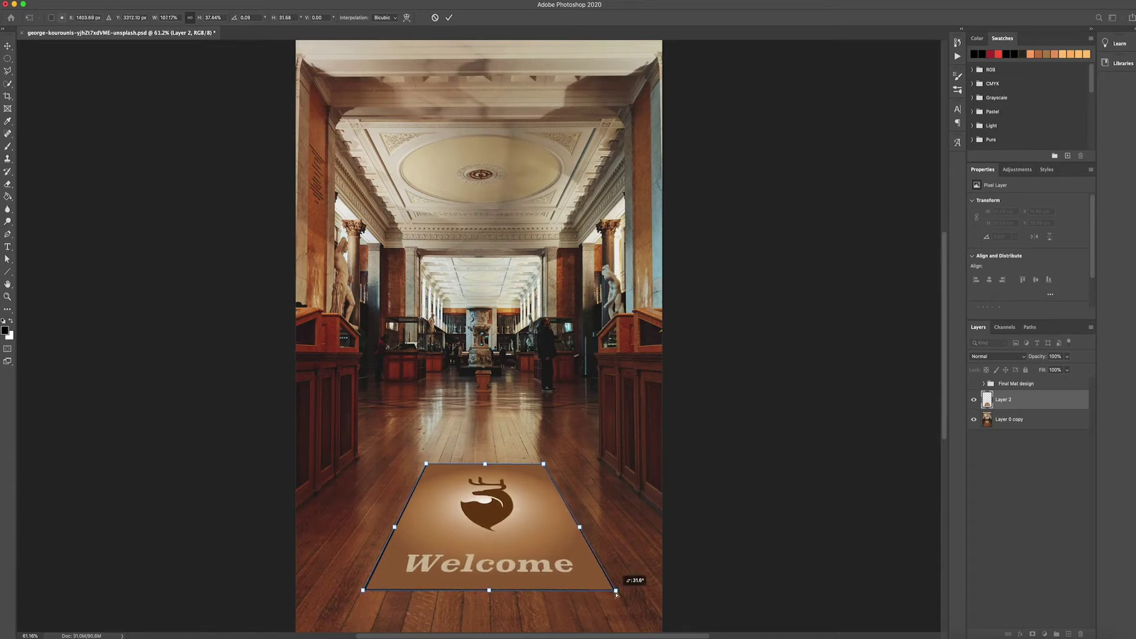
key(Return)
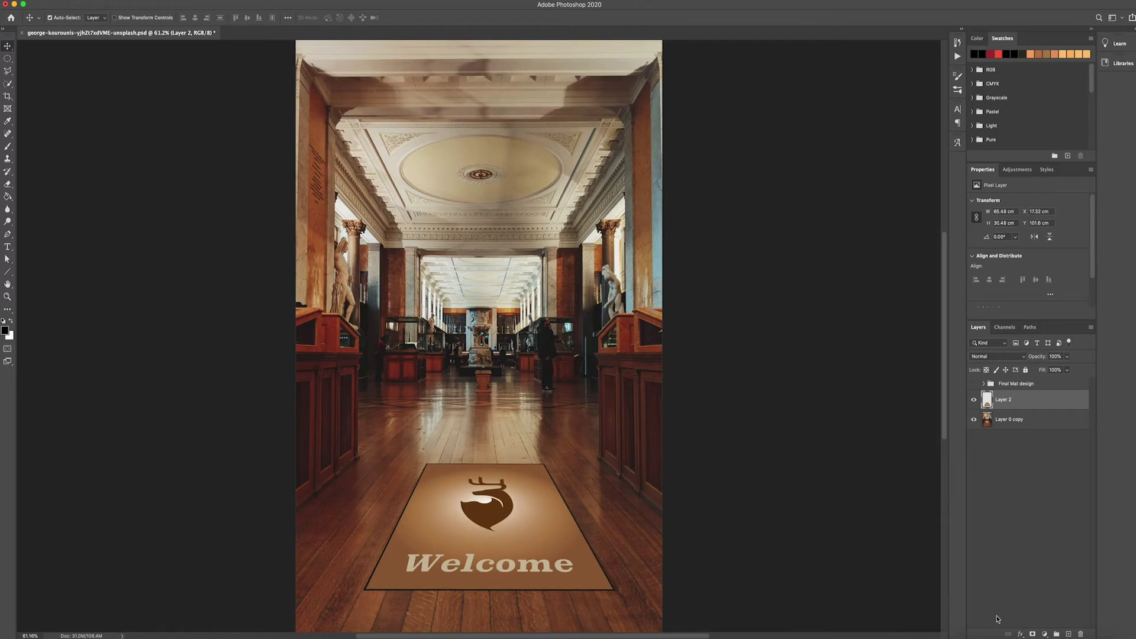
- Add a multiply Drop Shadow with Distance 10 px and Size 13 px to Layer 2
click(1020, 633)
click(1031, 615)
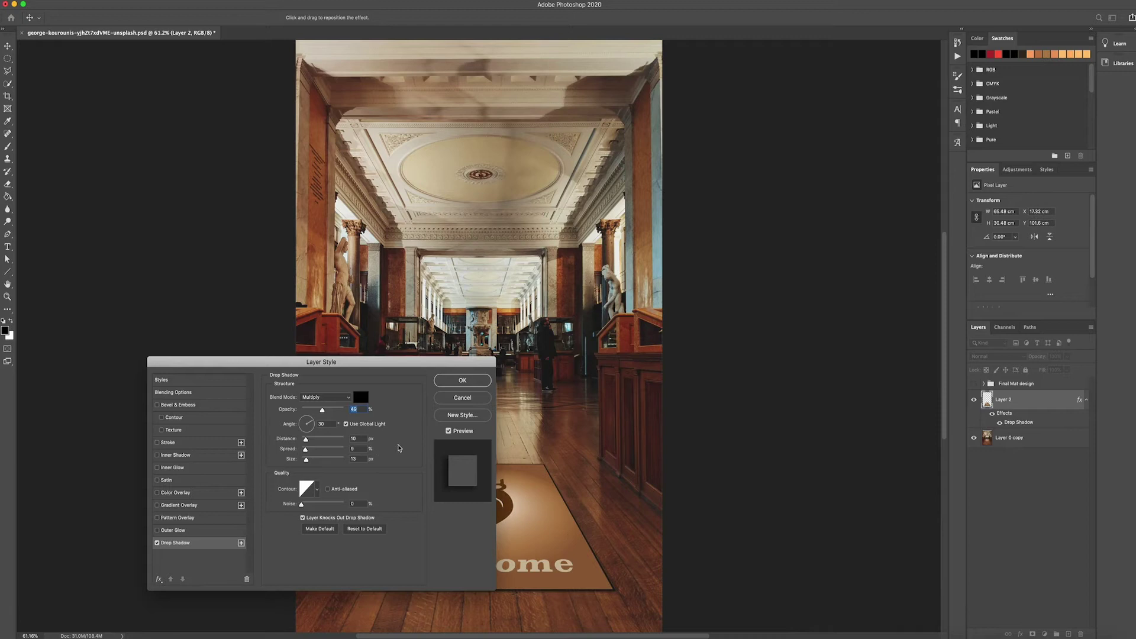
drag(378, 365, 278, 339)
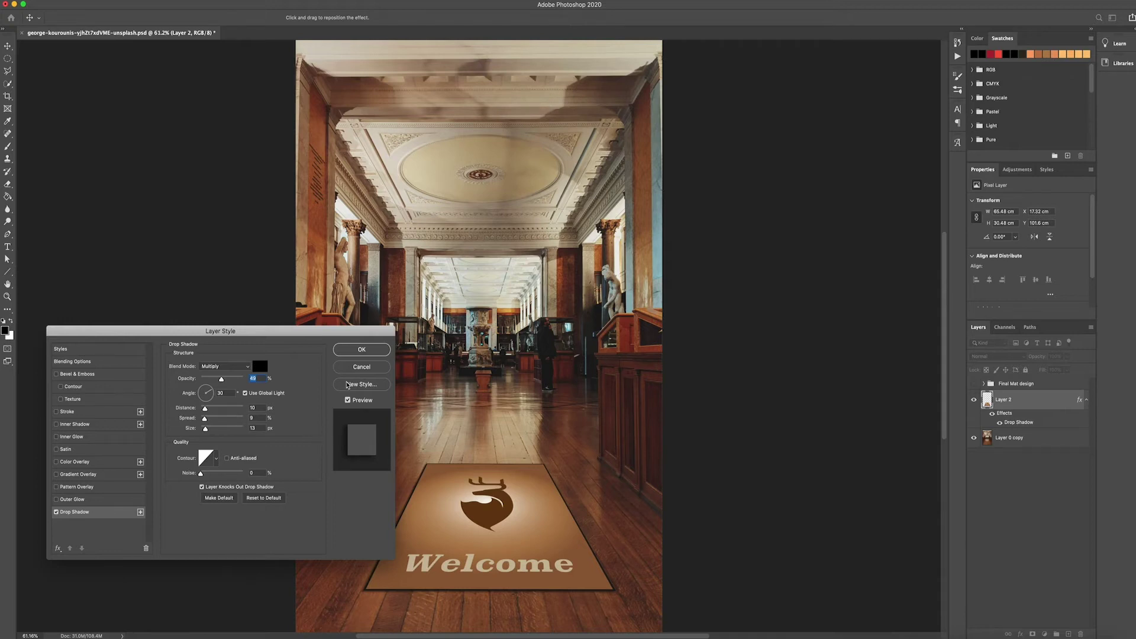
click(361, 350)
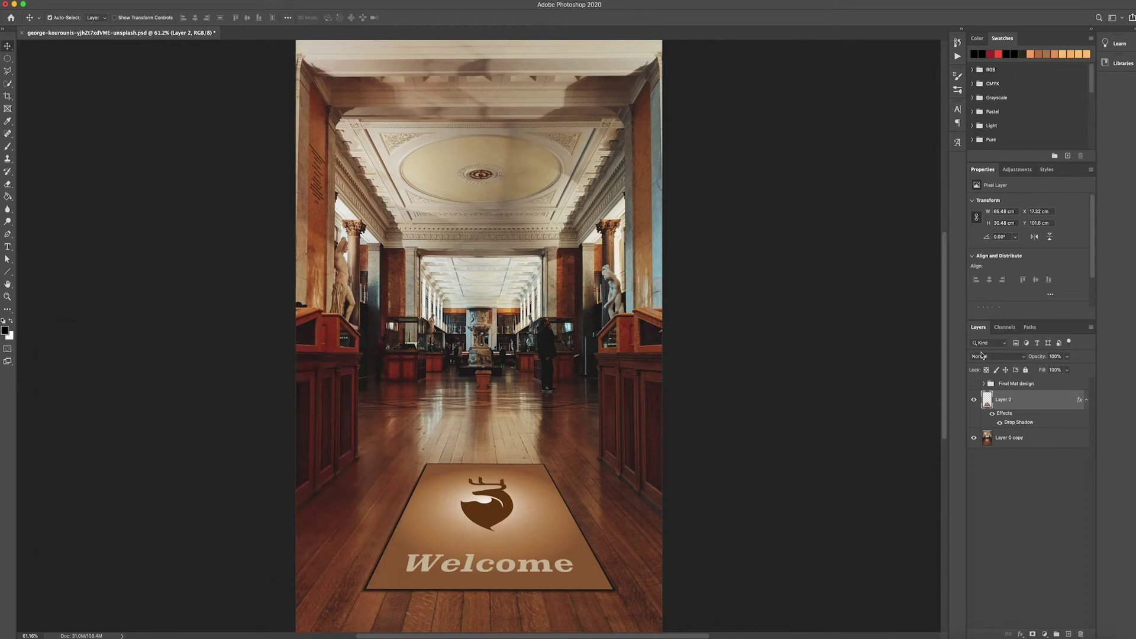
- Apply Add Noise at about 42%, Uniform and Monochromatic, to the mat layer
click(224, 0)
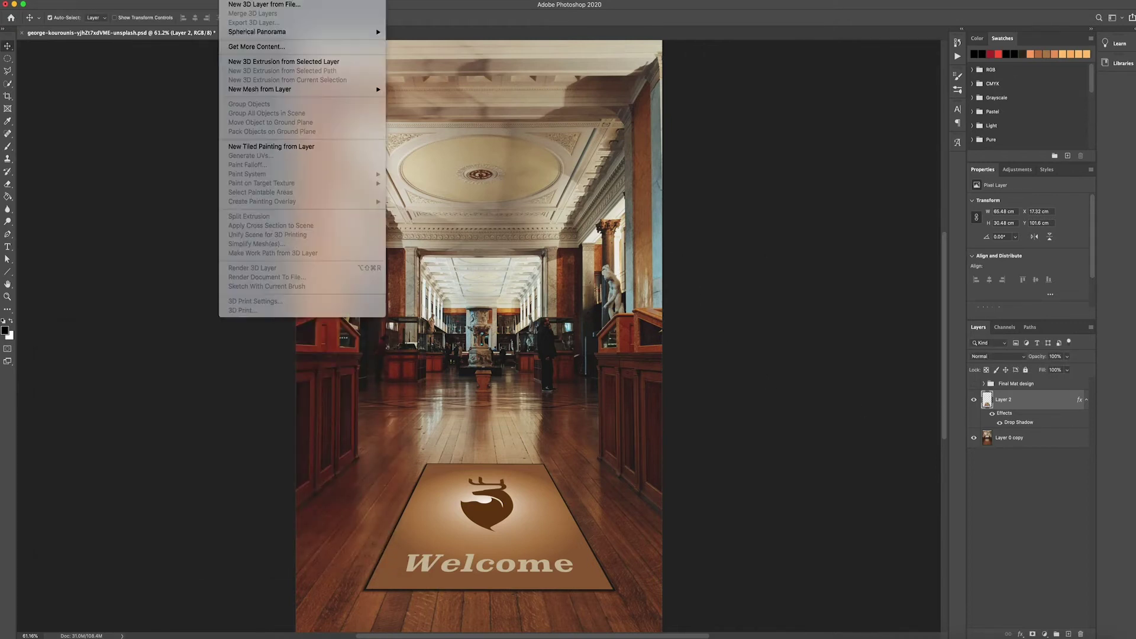
mouse_move(241, 138)
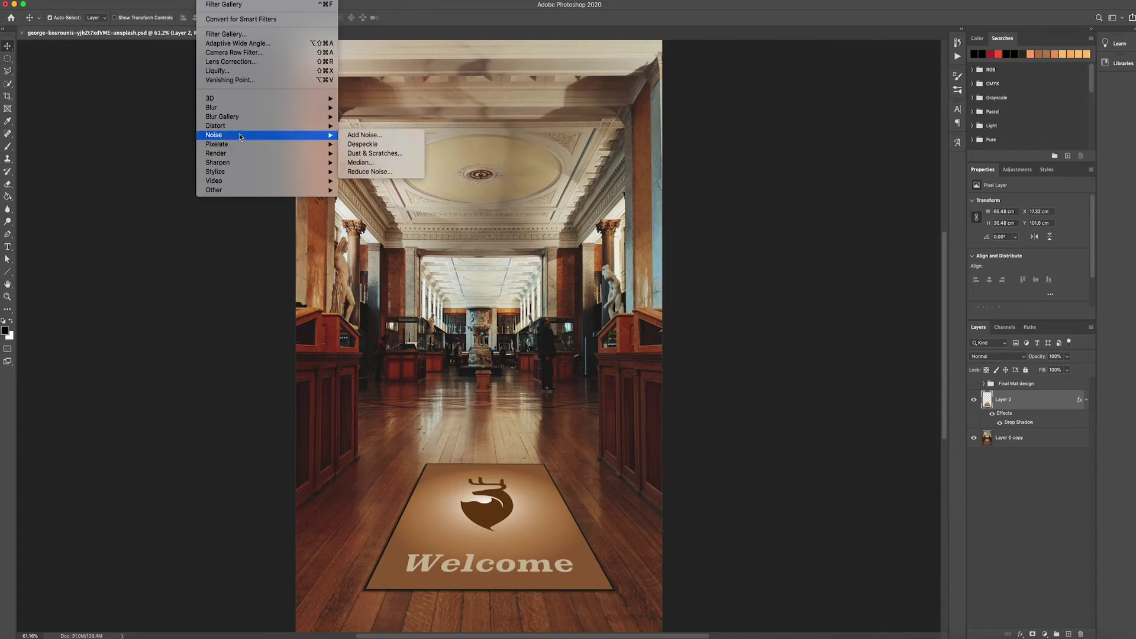
click(366, 137)
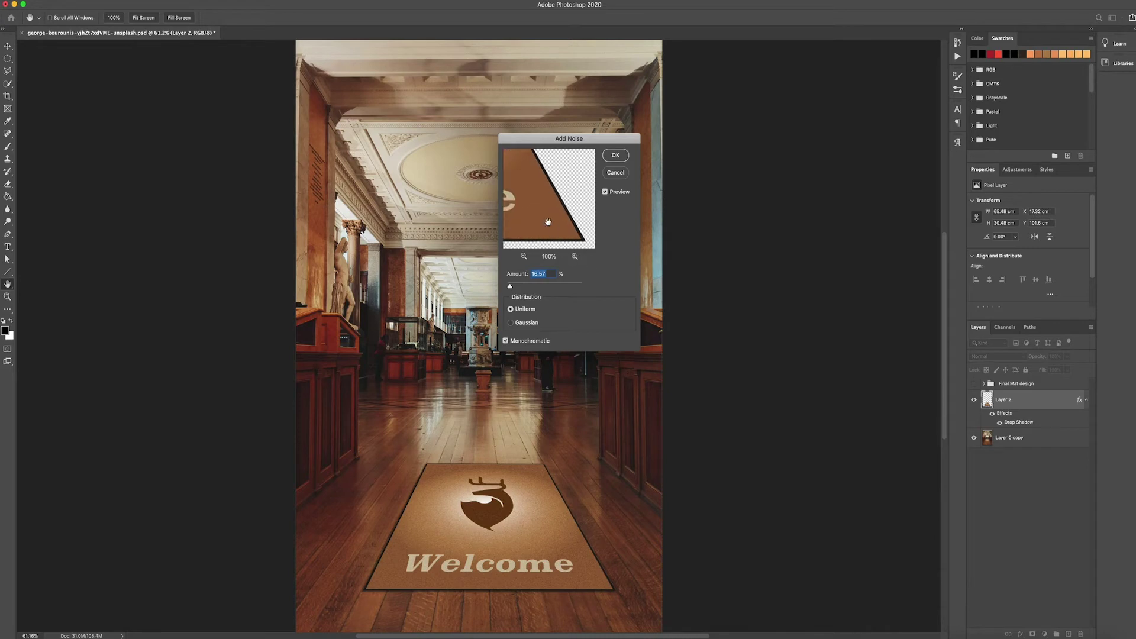
drag(543, 218, 553, 226)
drag(510, 287, 513, 288)
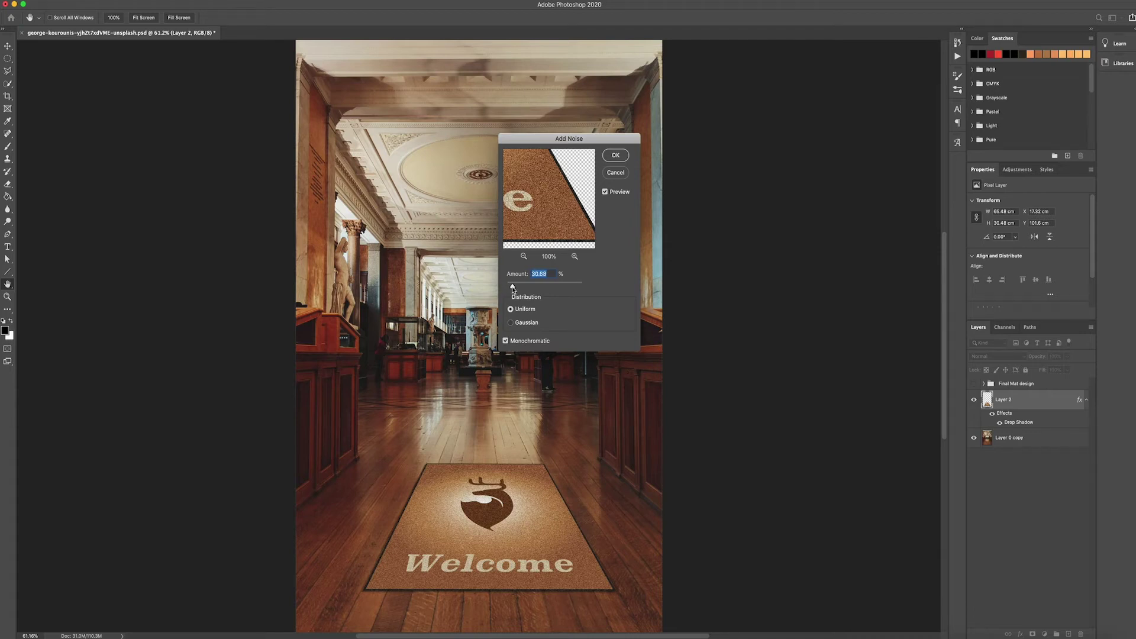
drag(513, 287, 515, 288)
click(615, 157)
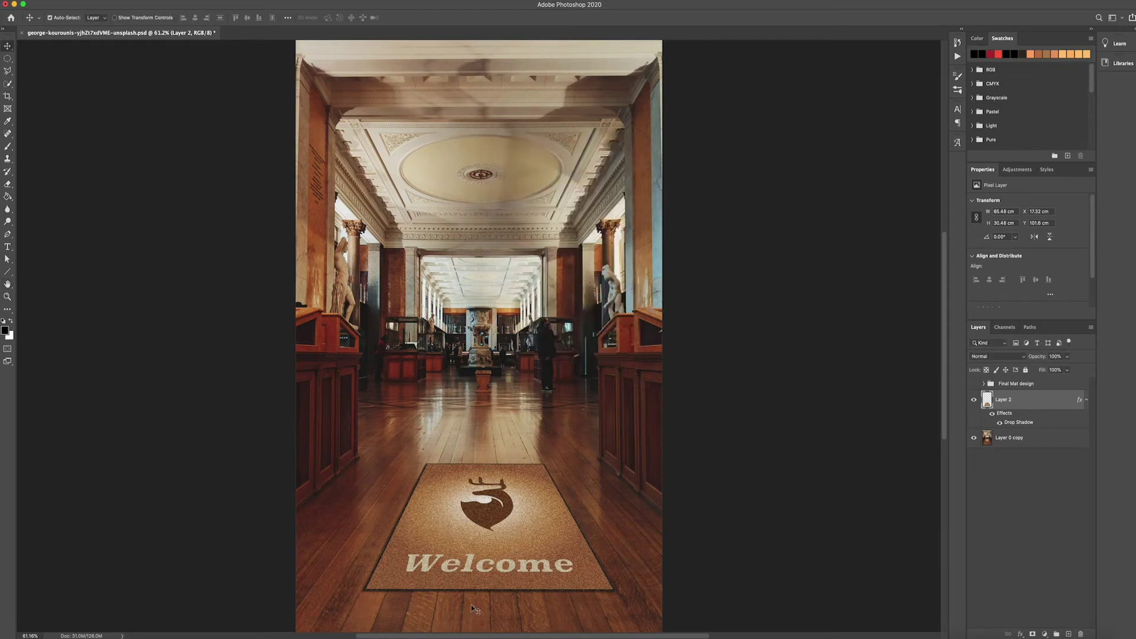
- Open the Filter Gallery's Texture > Grain filter with Enlarged as the grain type
click(205, 0)
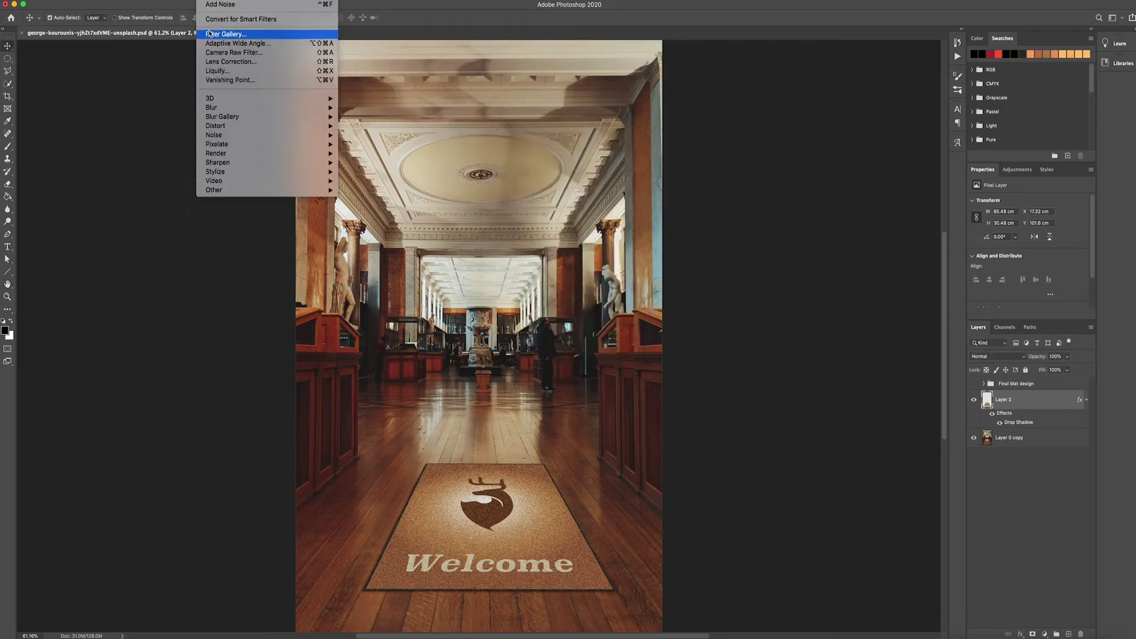
click(210, 34)
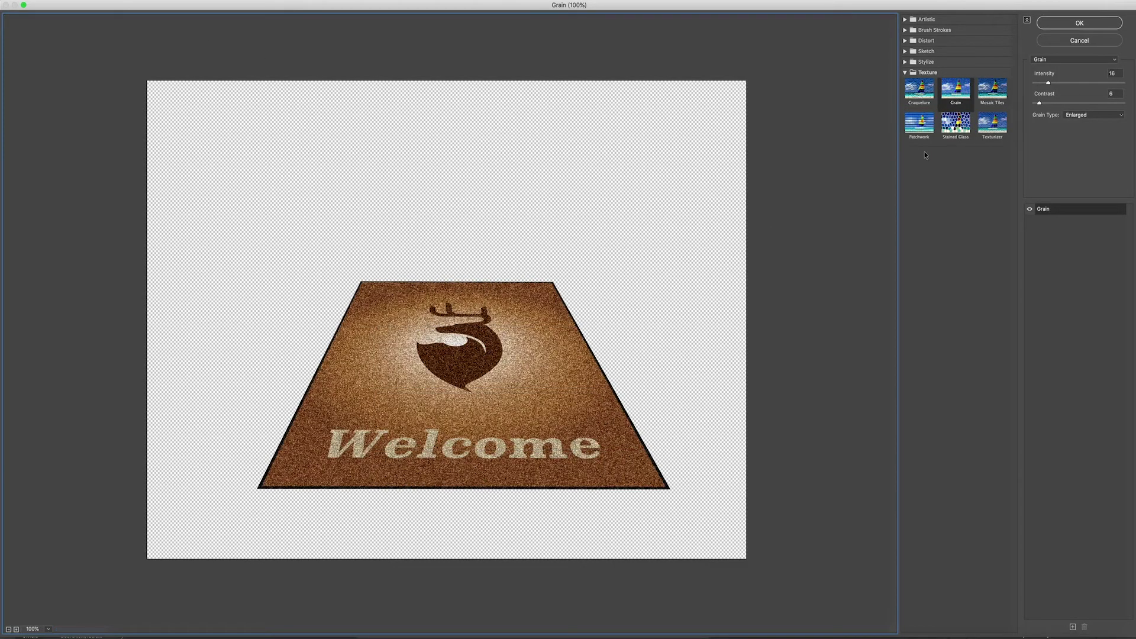
click(905, 72)
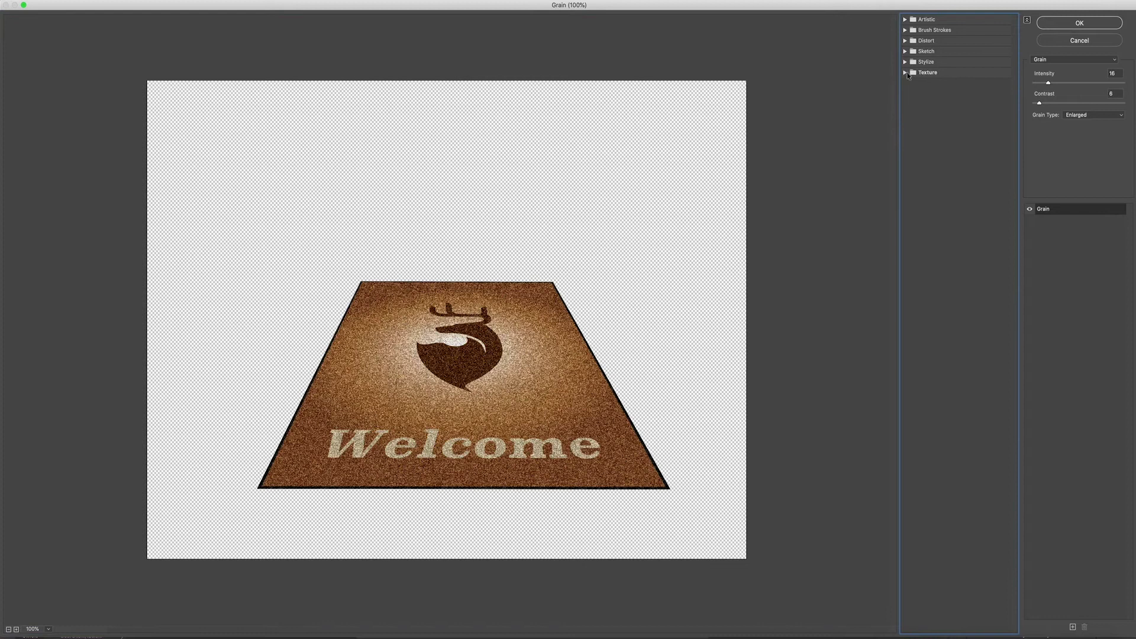
click(906, 72)
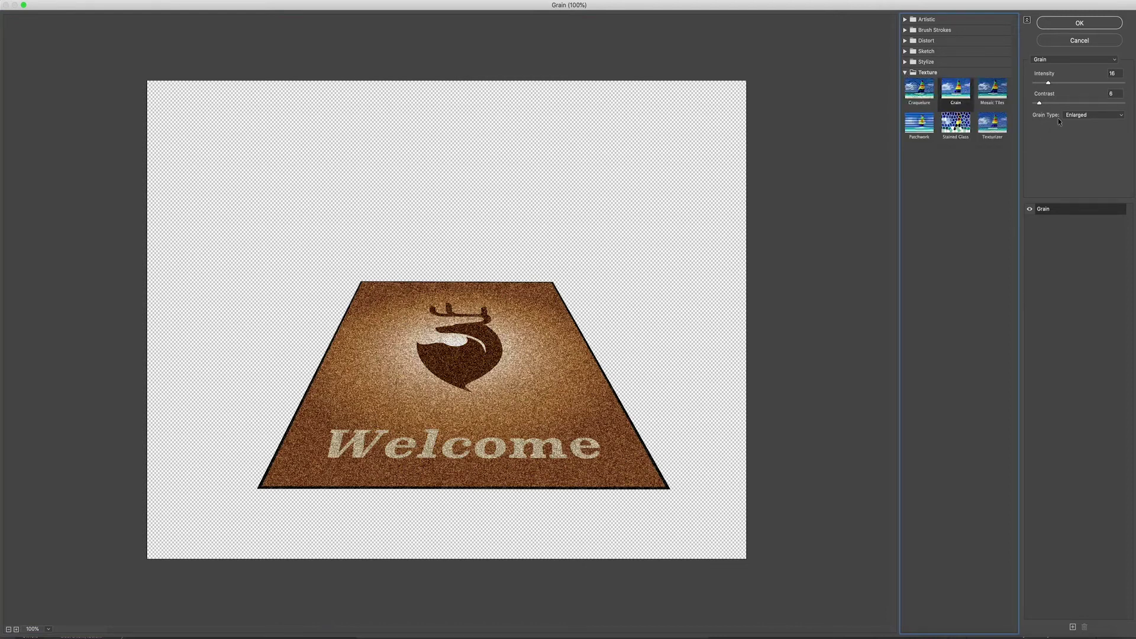
click(1077, 118)
click(1076, 117)
click(1078, 118)
click(1078, 117)
- Set Grain Intensity to 11 and Contrast to 6, compare the preview, and apply it
mouse_move(1048, 85)
mouse_down()
mouse_move(1037, 104)
mouse_move(1047, 84)
mouse_move(1037, 86)
mouse_up()
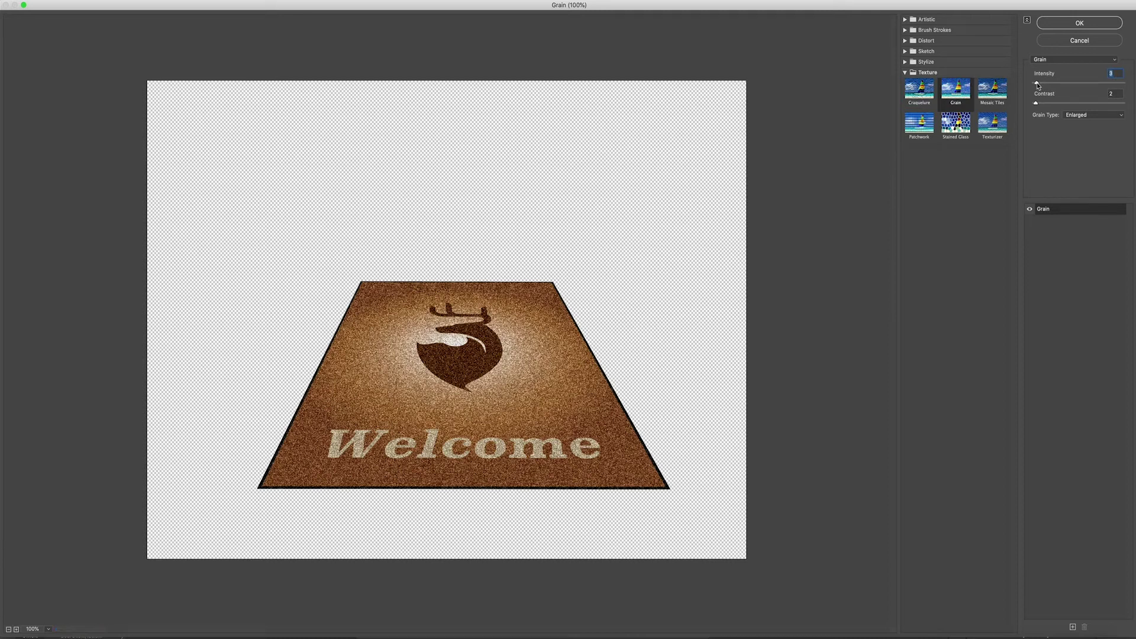
mouse_move(1037, 86)
mouse_down()
mouse_move(1051, 86)
mouse_move(1040, 105)
mouse_up()
click(1037, 104)
click(1031, 209)
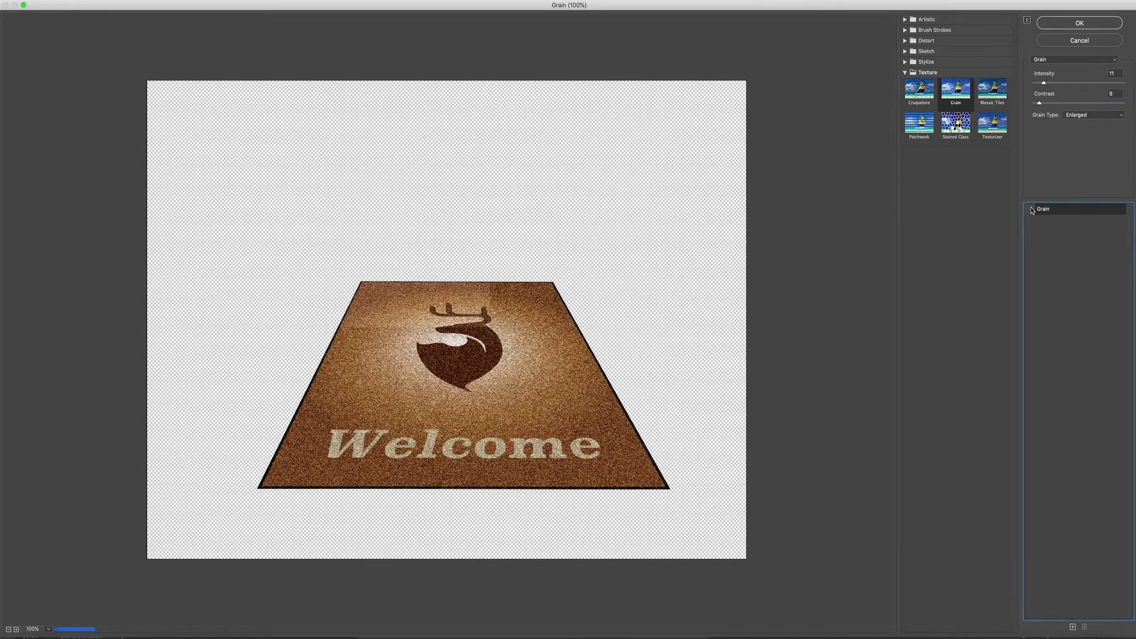
click(1030, 209)
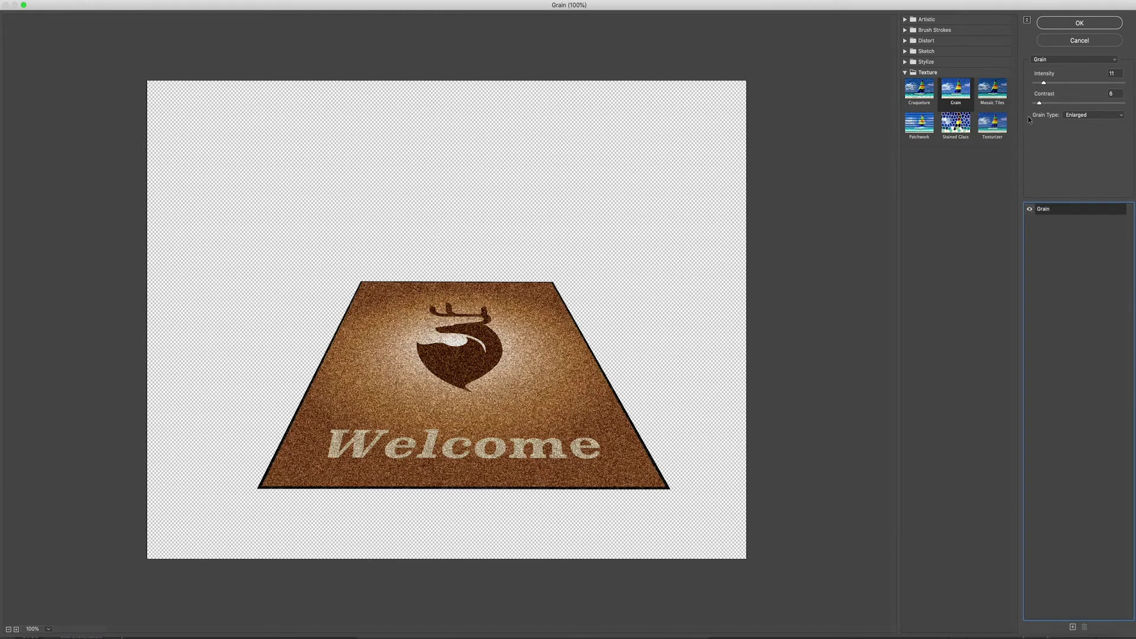
click(1057, 27)
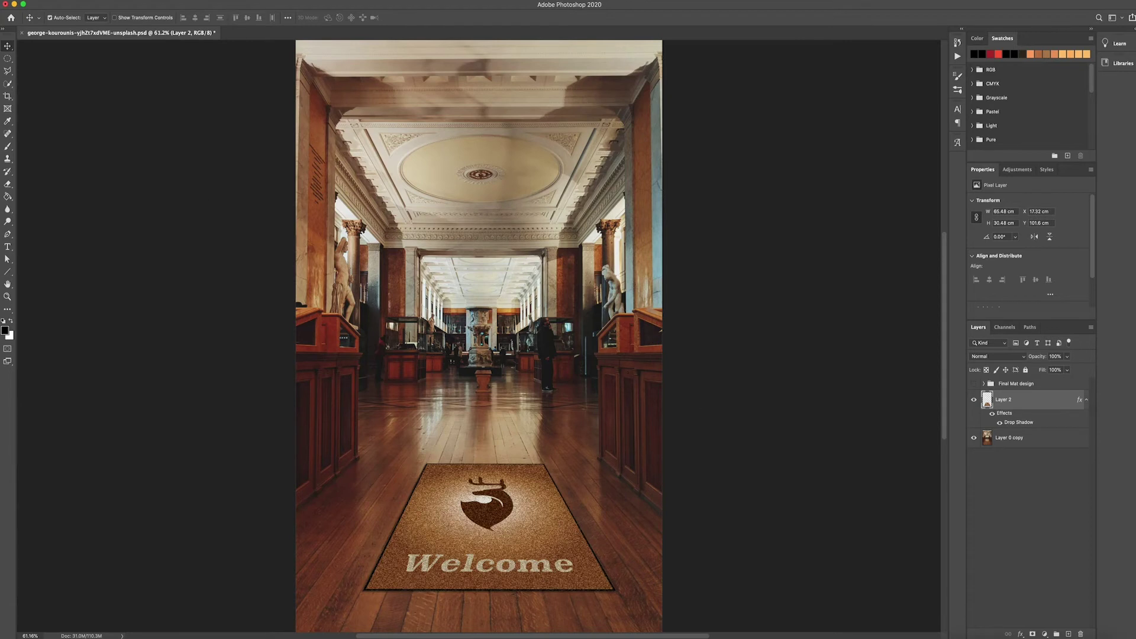
- Apply a second Add Noise pass at 23.62%, Uniform and Monochromatic, to the mat
click(208, 1)
mouse_move(212, 108)
mouse_move(214, 135)
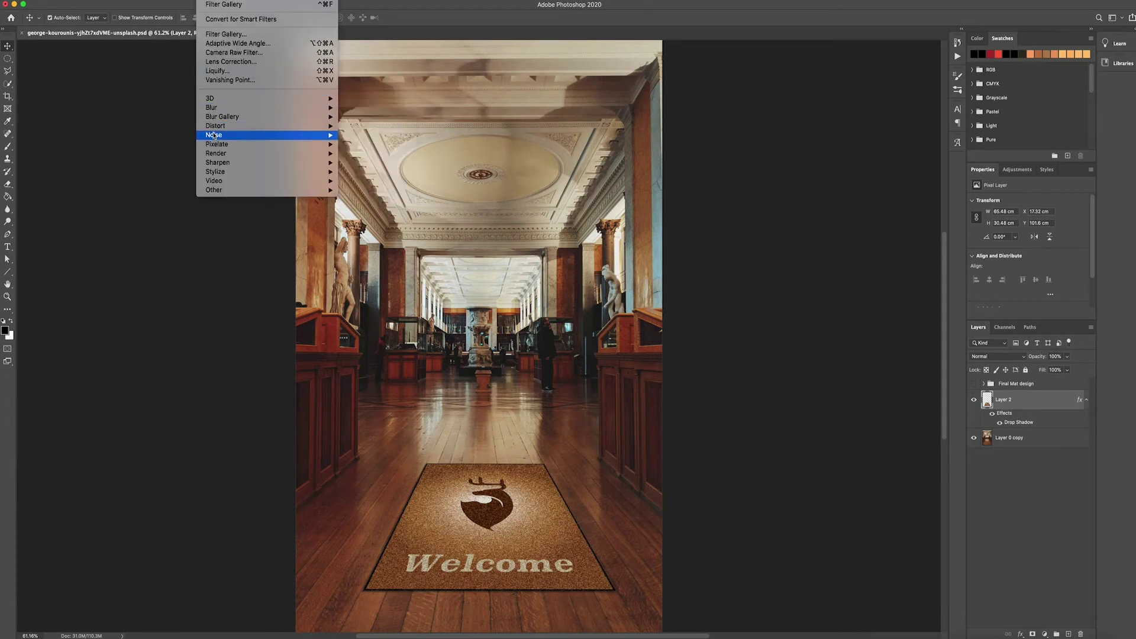
click(362, 136)
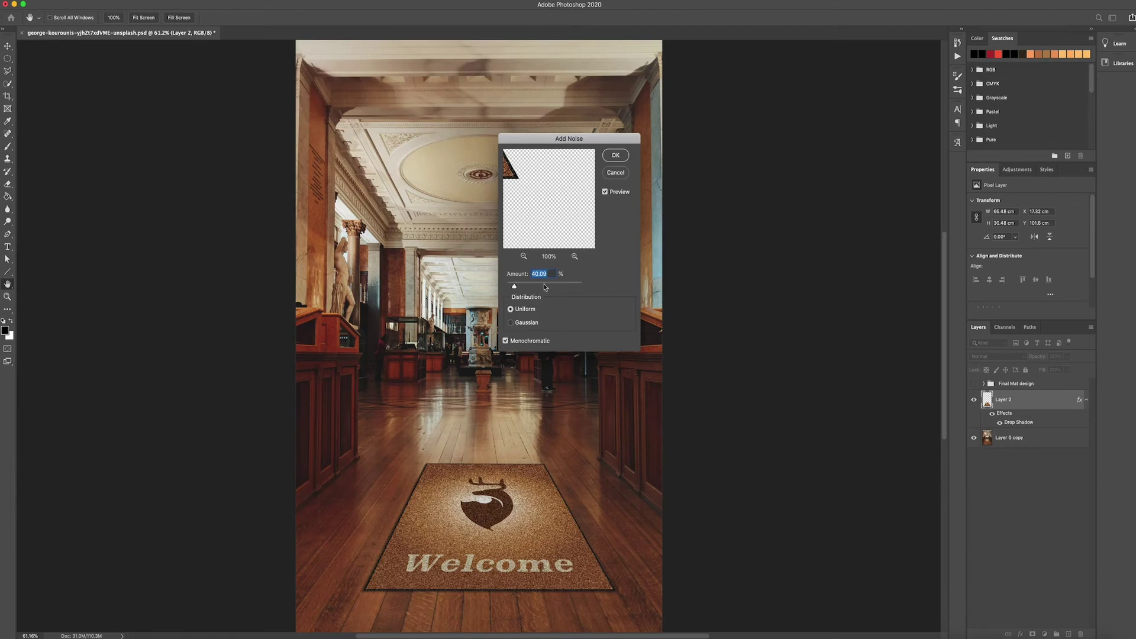
drag(514, 287, 513, 289)
drag(521, 229, 590, 252)
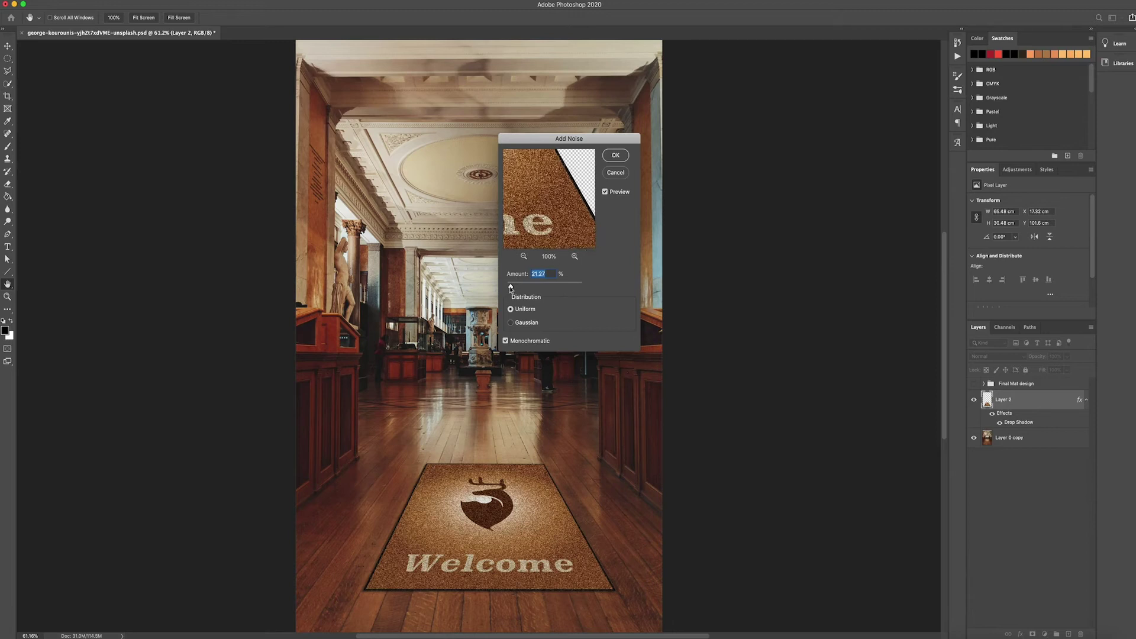
drag(511, 287, 510, 288)
click(605, 192)
click(606, 193)
drag(509, 288, 512, 288)
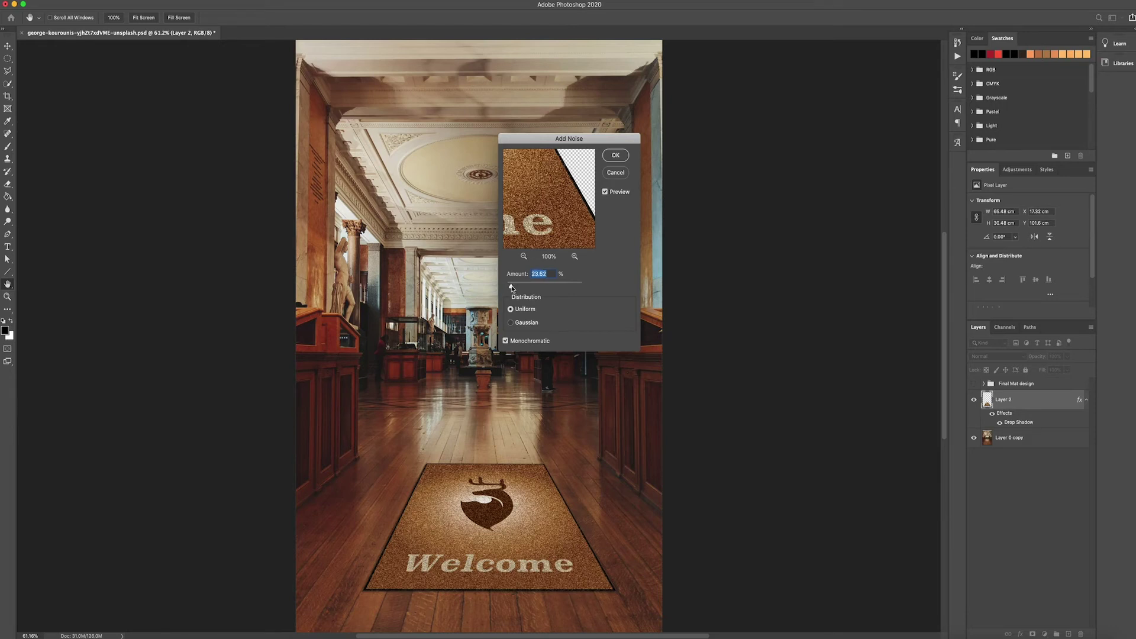
click(616, 157)
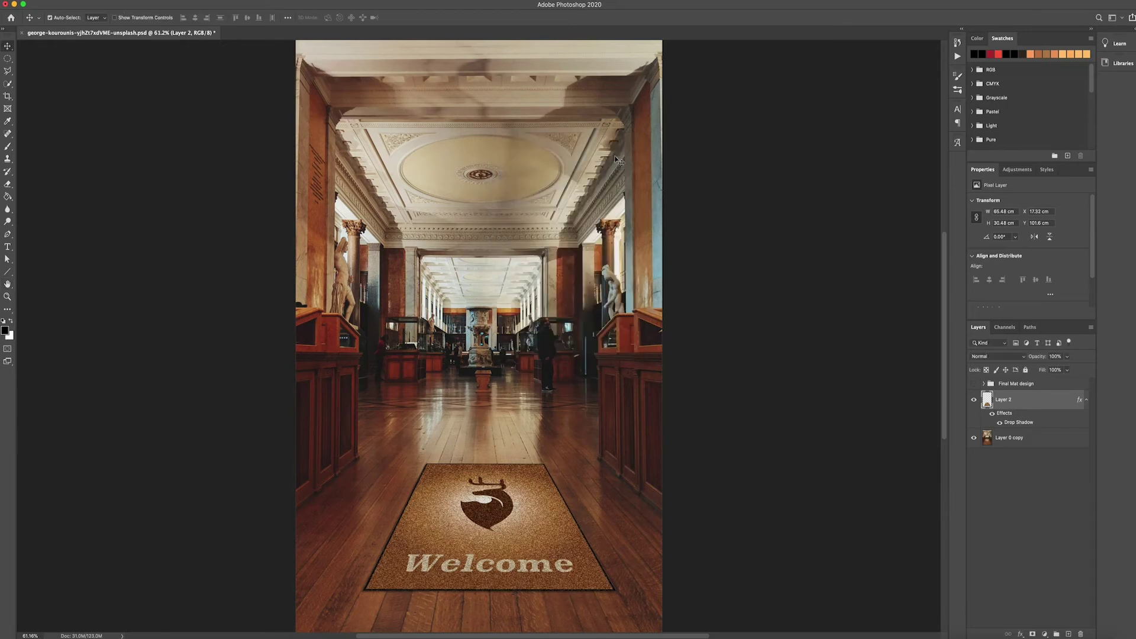
- Toggle the Final Mat design group's visibility to compare, leaving it hidden
click(975, 385)
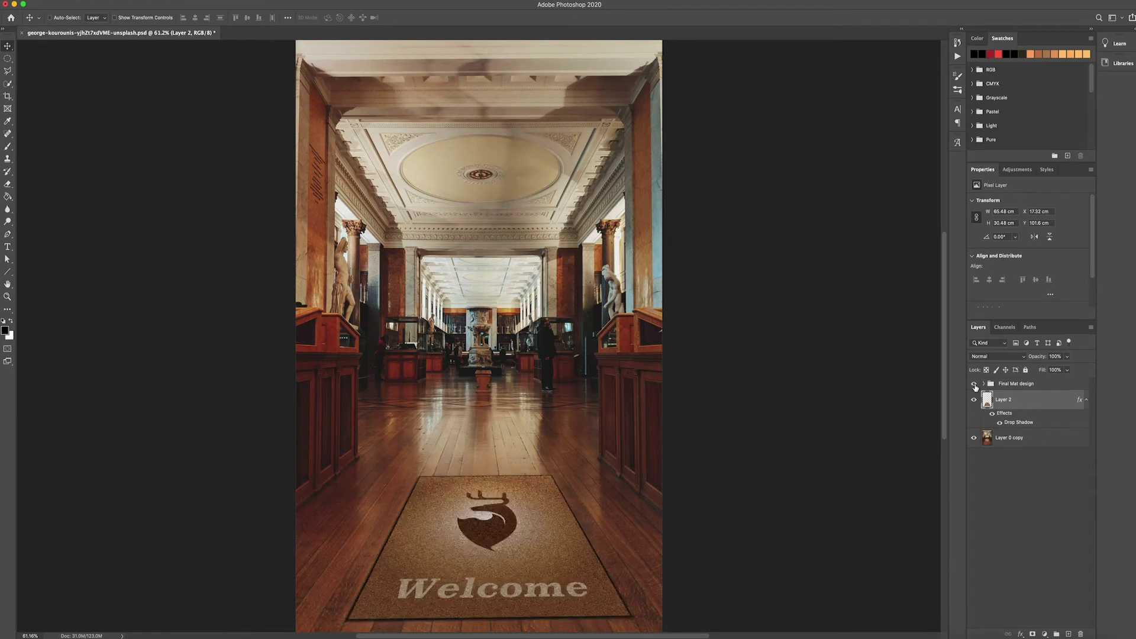
click(975, 384)
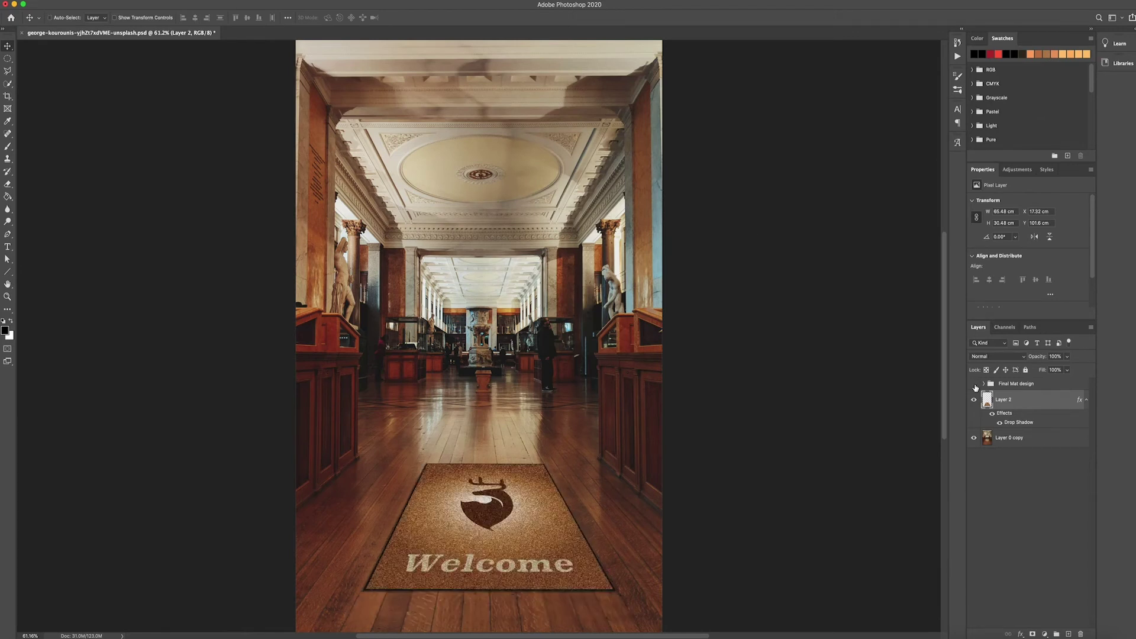
click(974, 386)
click(975, 386)
click(974, 385)
click(975, 385)
- Distort the mat again, pulling its bottom-left and bottom-right corners outward and down
key(super)
click(92, 1)
mouse_move(121, 217)
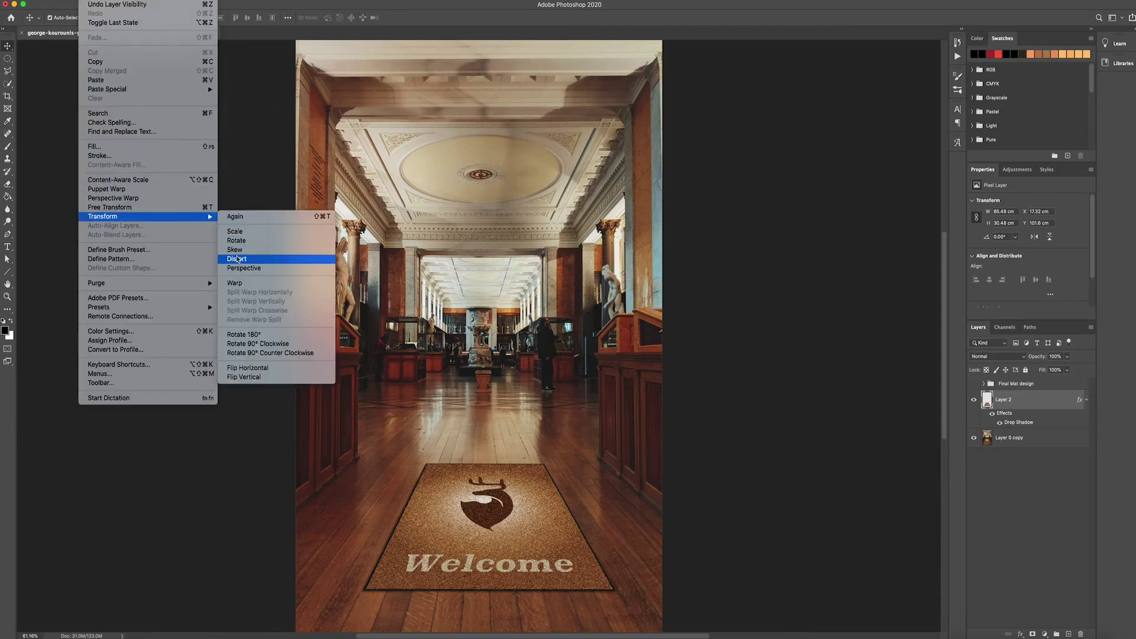
click(236, 259)
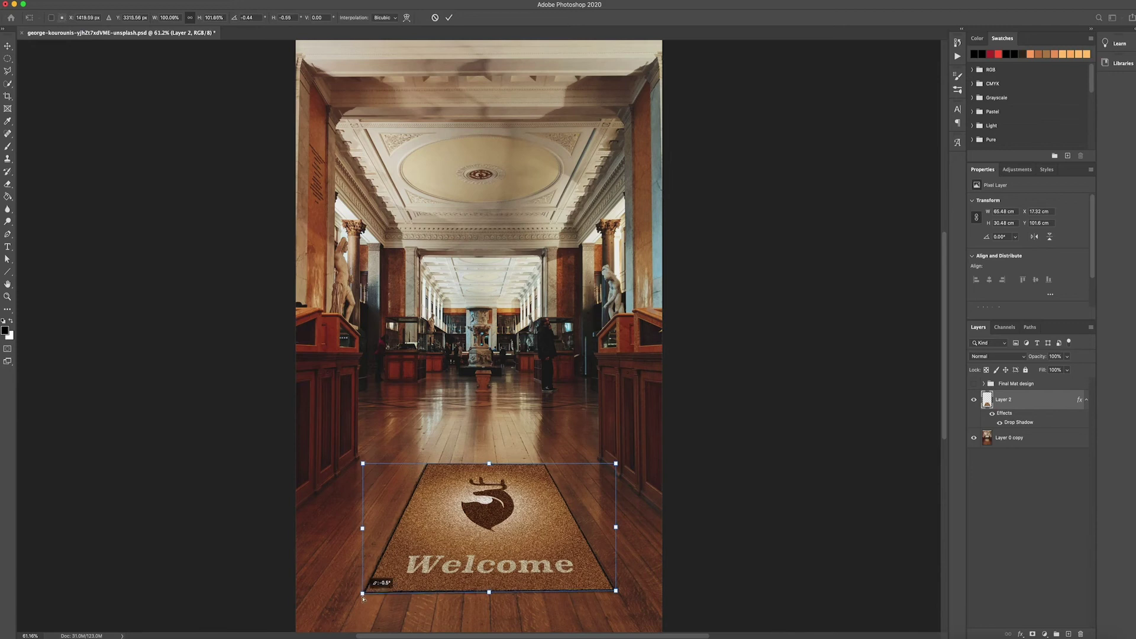
drag(364, 598, 360, 600)
drag(616, 590, 621, 599)
key(Return)
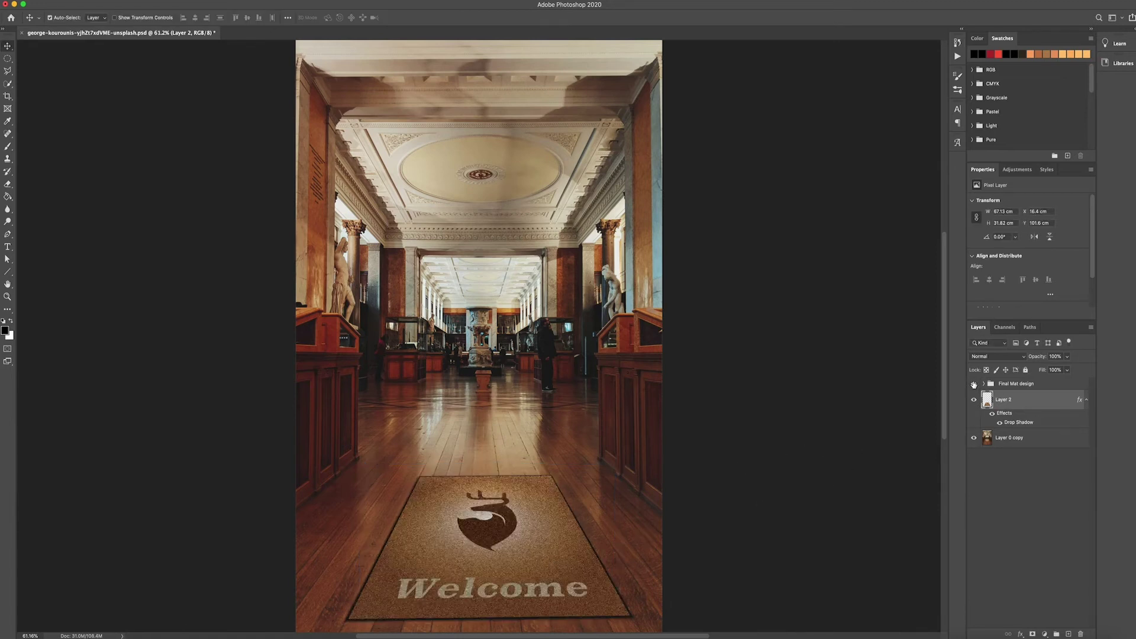
- Recheck against the hidden Final Mat group and load the mat's pixels as a selection
click(974, 384)
click(974, 385)
click(975, 384)
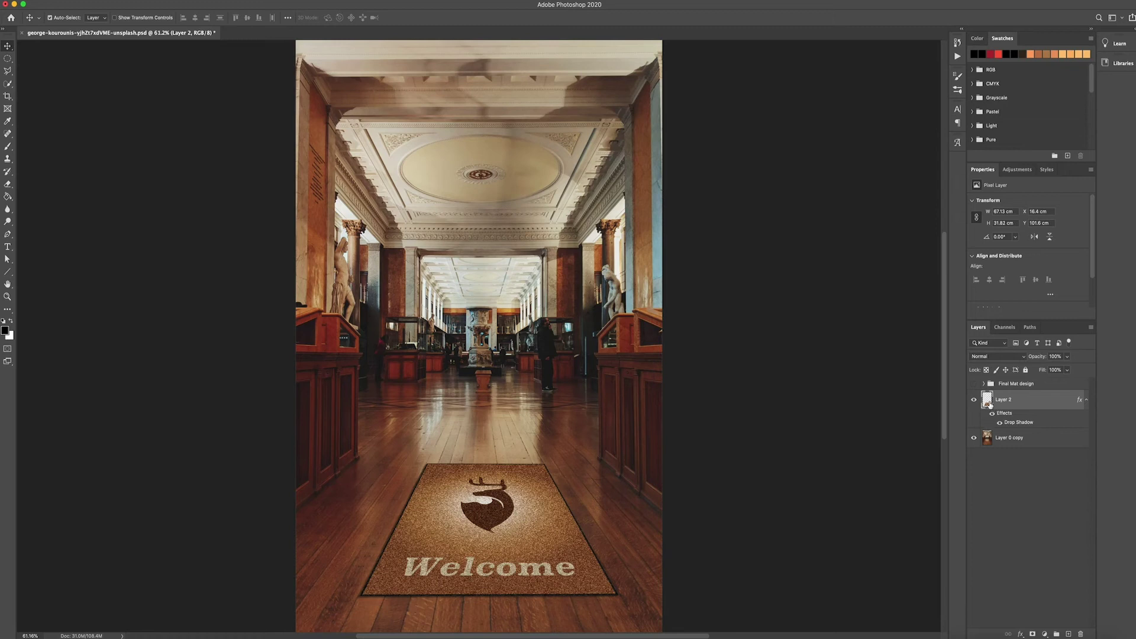
ctrl+click(988, 403)
- Add a mat-masked Brightness/Contrast adjustment with Brightness -22 and Contrast -19
click(1018, 169)
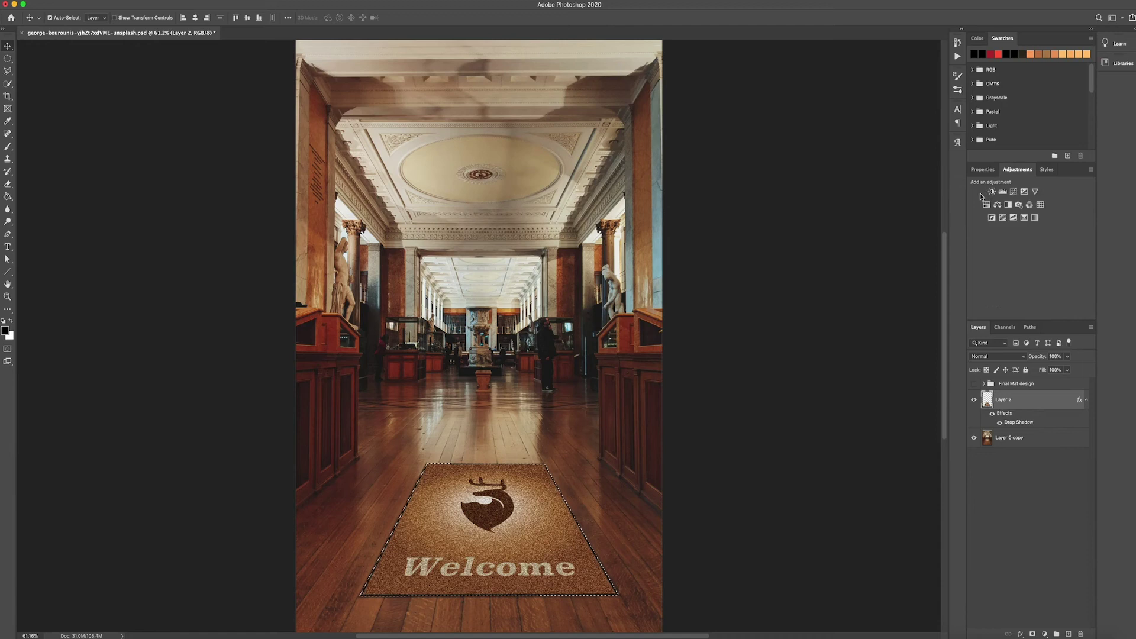
click(992, 191)
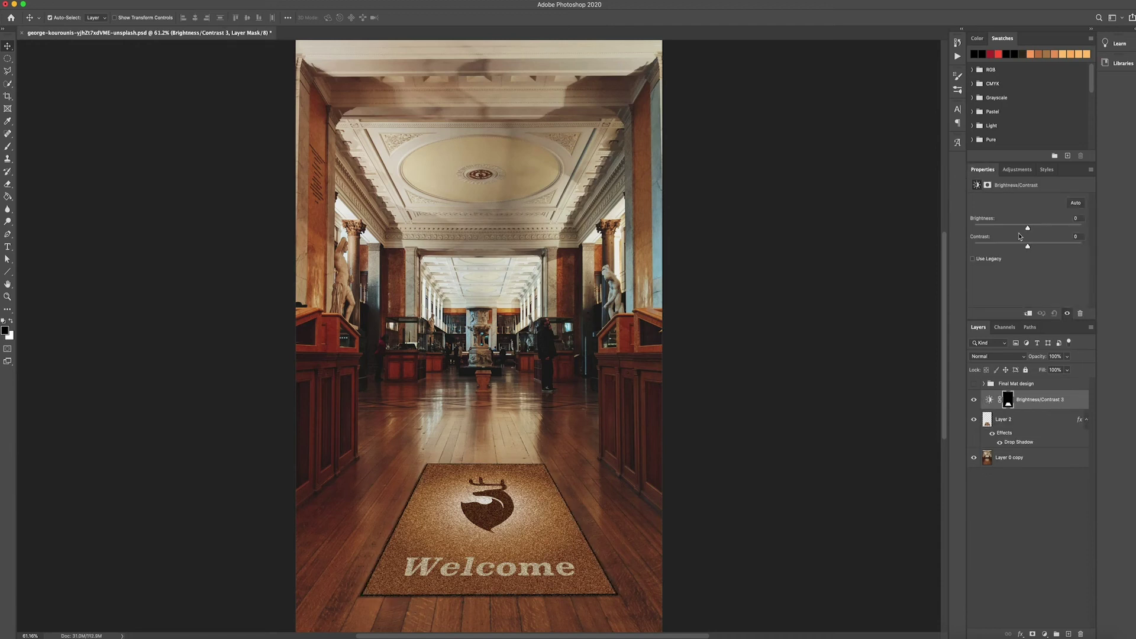
mouse_move(1029, 228)
mouse_down()
mouse_move(1011, 247)
mouse_move(992, 247)
mouse_move(1008, 248)
mouse_move(1020, 230)
mouse_up()
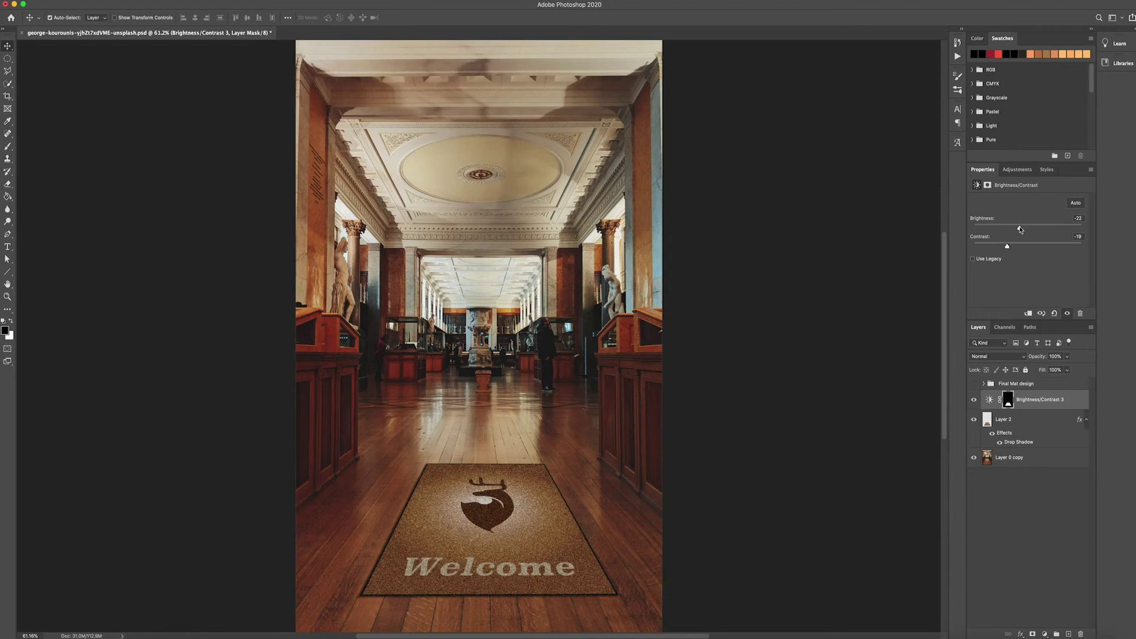
click(1025, 402)
- Duplicate the Brightness/Contrast adjustment and set the copy's Brightness to 20
key(super+j)
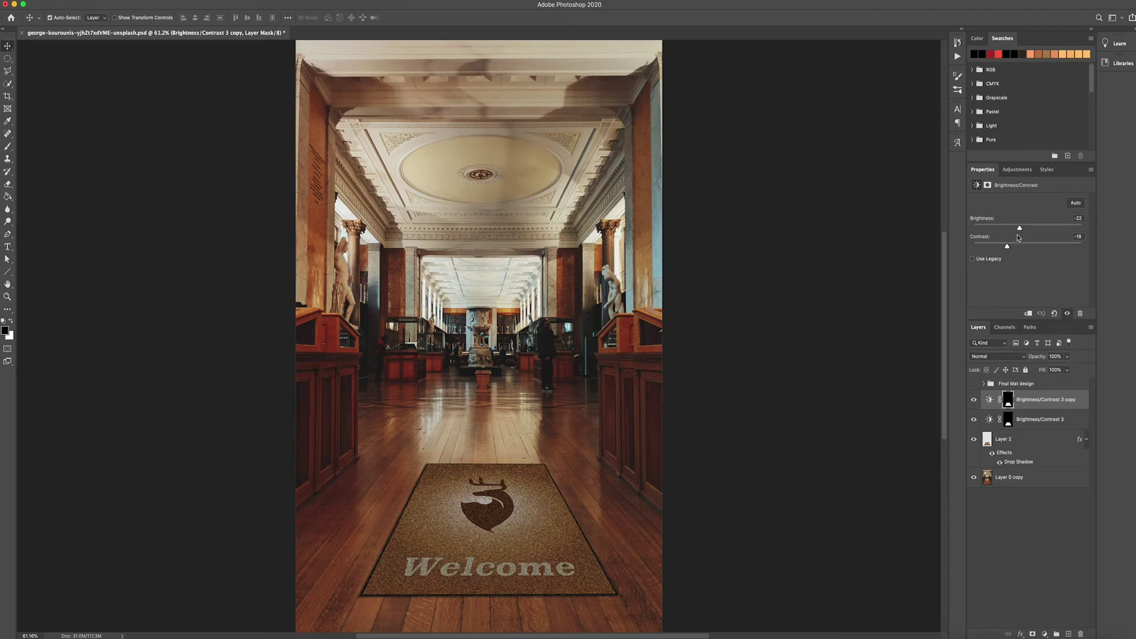
drag(1020, 229, 1038, 230)
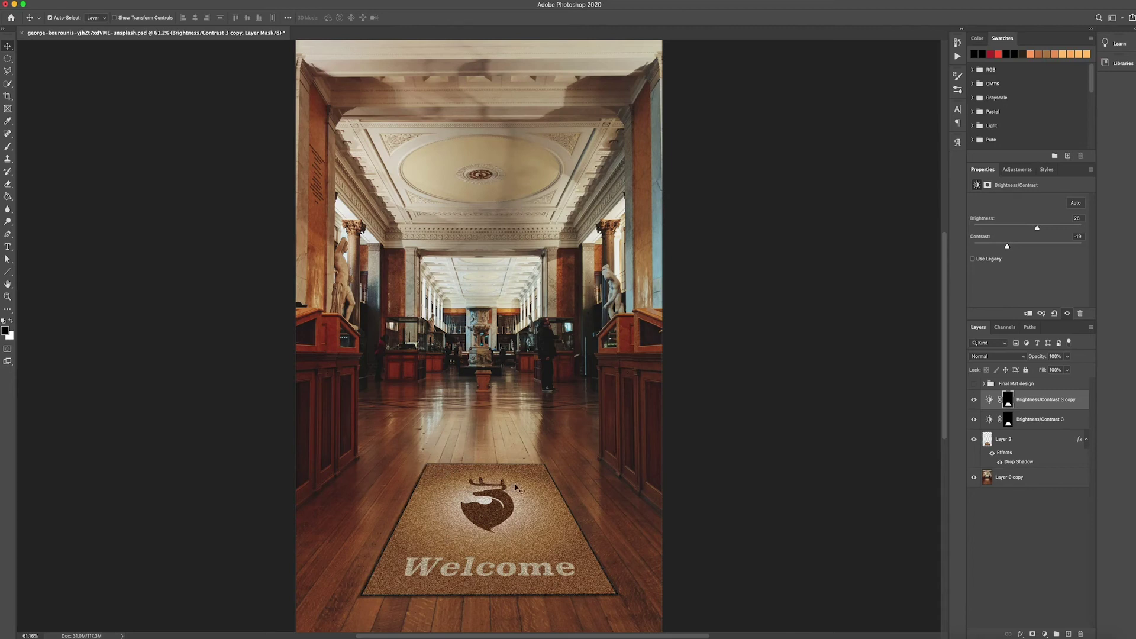
drag(1037, 229, 1035, 229)
- Paint black on the copy's mask along the mat's right and bottom edges with a soft 800 px brush
click(6, 146)
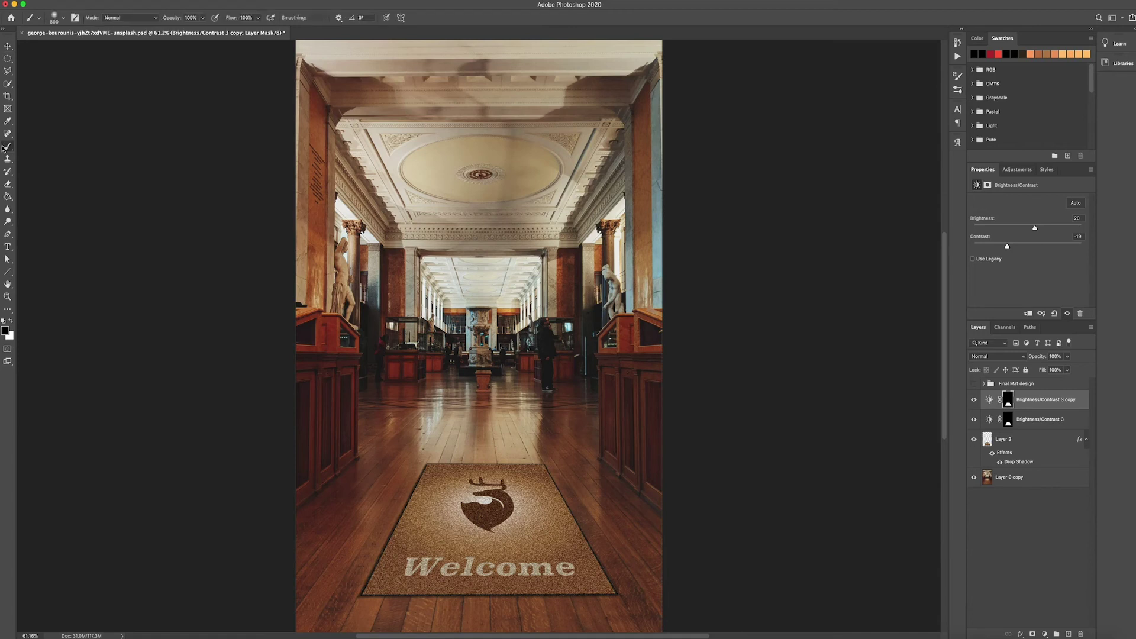
click(63, 18)
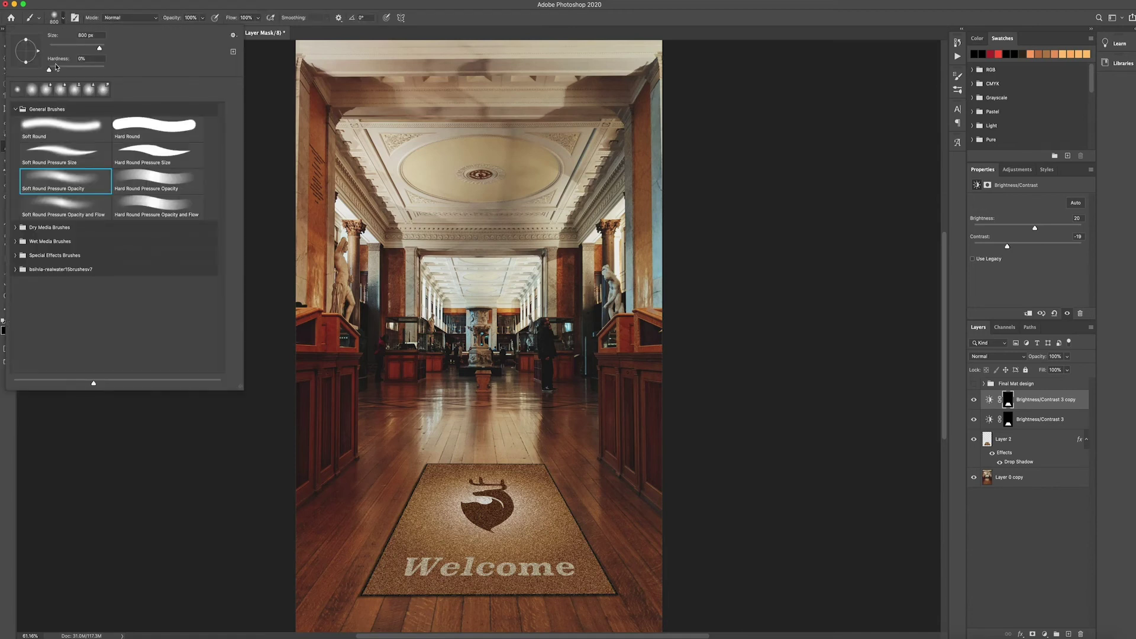
click(63, 19)
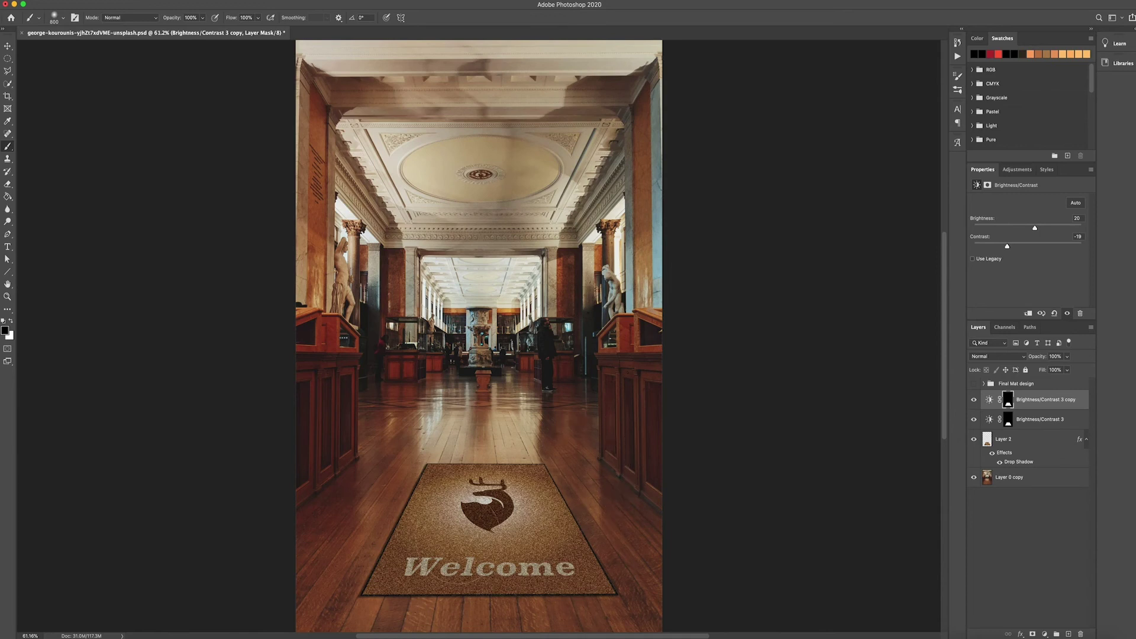
mouse_move(583, 509)
mouse_down()
mouse_move(582, 475)
mouse_move(414, 508)
mouse_move(378, 491)
mouse_up()
key(ctrl+z)
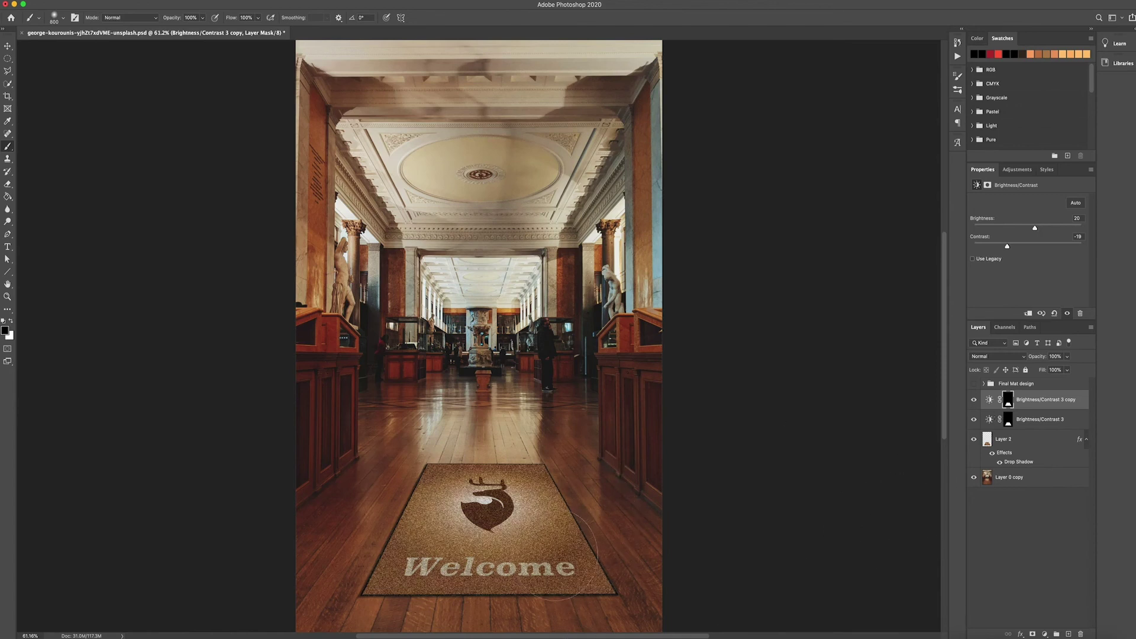
mouse_move(566, 509)
mouse_down()
mouse_move(621, 592)
mouse_move(361, 583)
mouse_move(462, 556)
mouse_up()
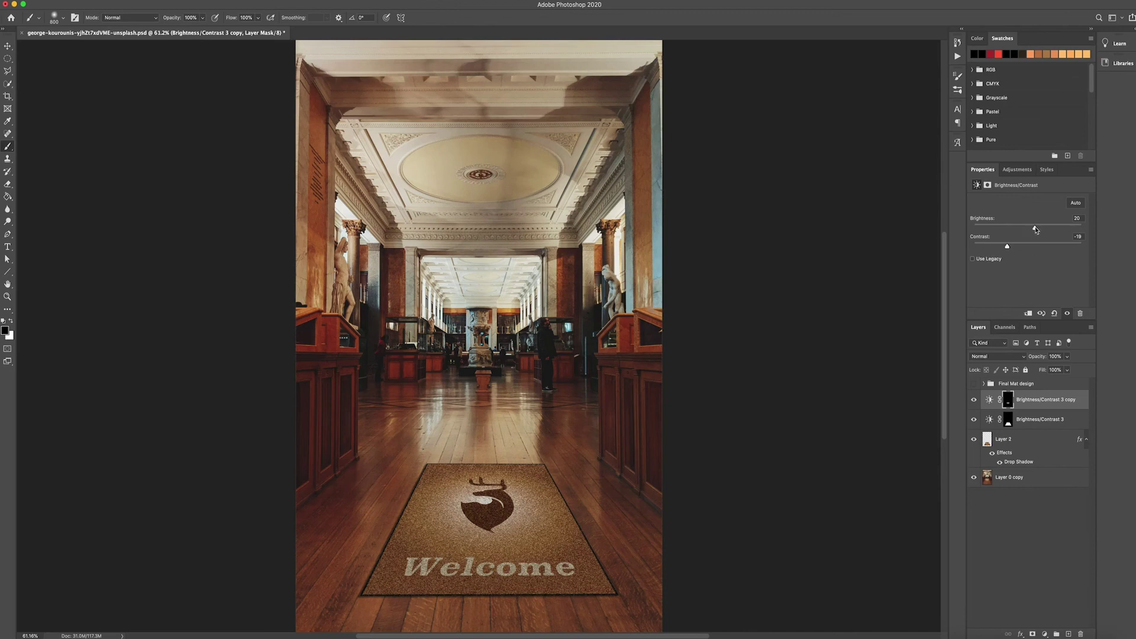
- Set the Brightness/Contrast 3 copy's brightness to 40 so the mat's centre lightens
mouse_move(1035, 228)
mouse_down()
mouse_move(1047, 229)
mouse_move(1012, 233)
mouse_move(1043, 230)
mouse_up()
click(1015, 423)
click(1028, 401)
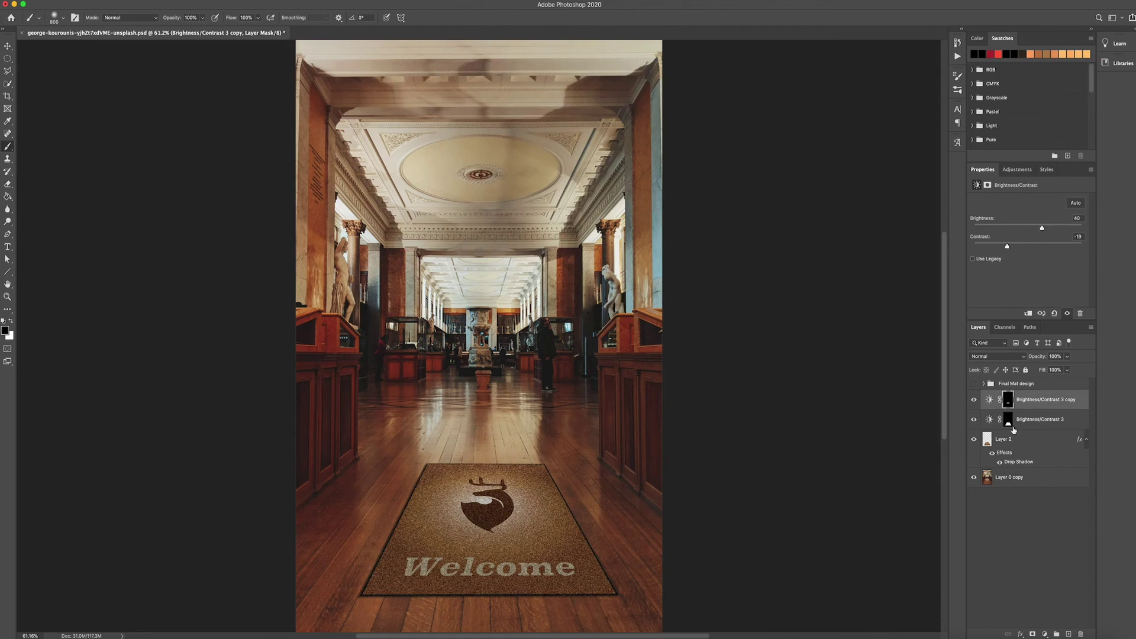
- Set the original Brightness/Contrast 3 adjustment to Brightness -29, keeping Contrast at -19
click(1008, 420)
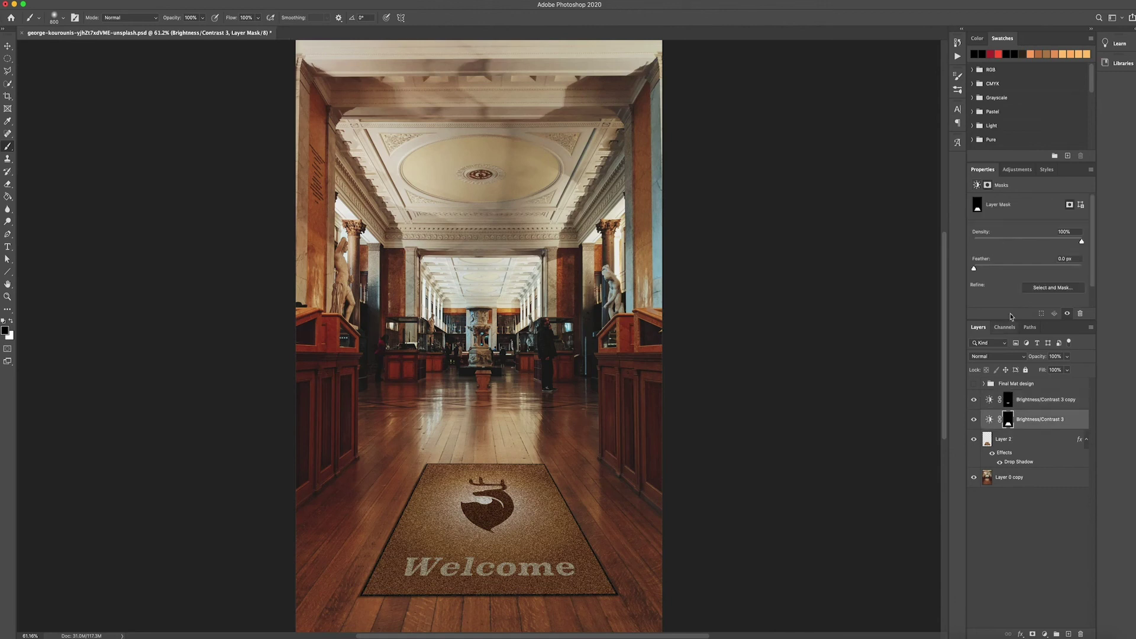
click(990, 420)
drag(1014, 230, 1018, 232)
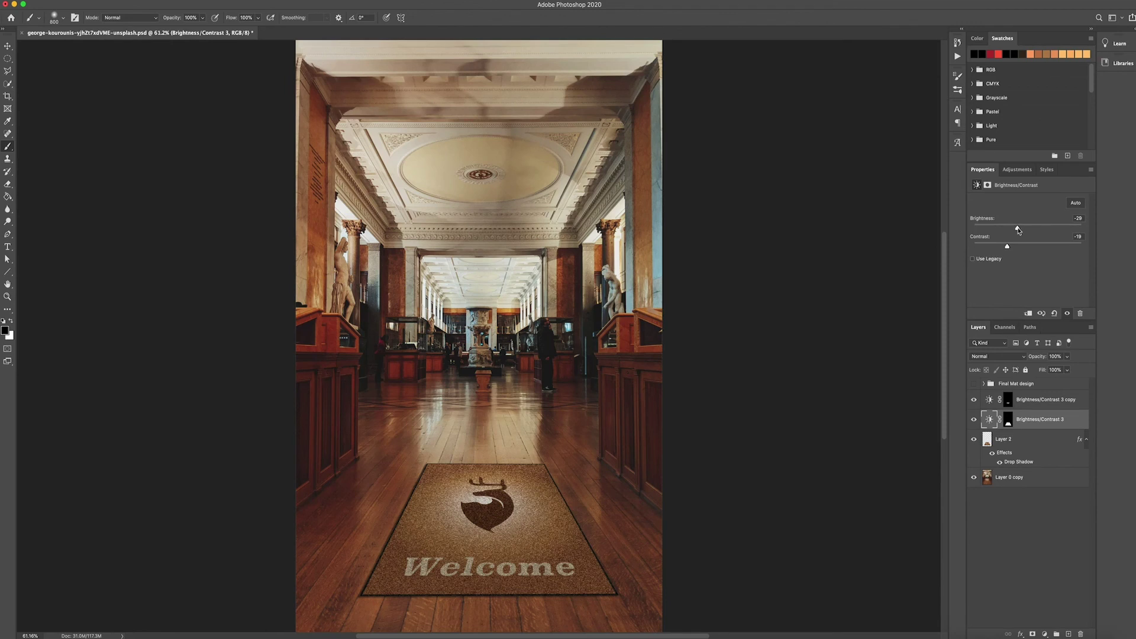